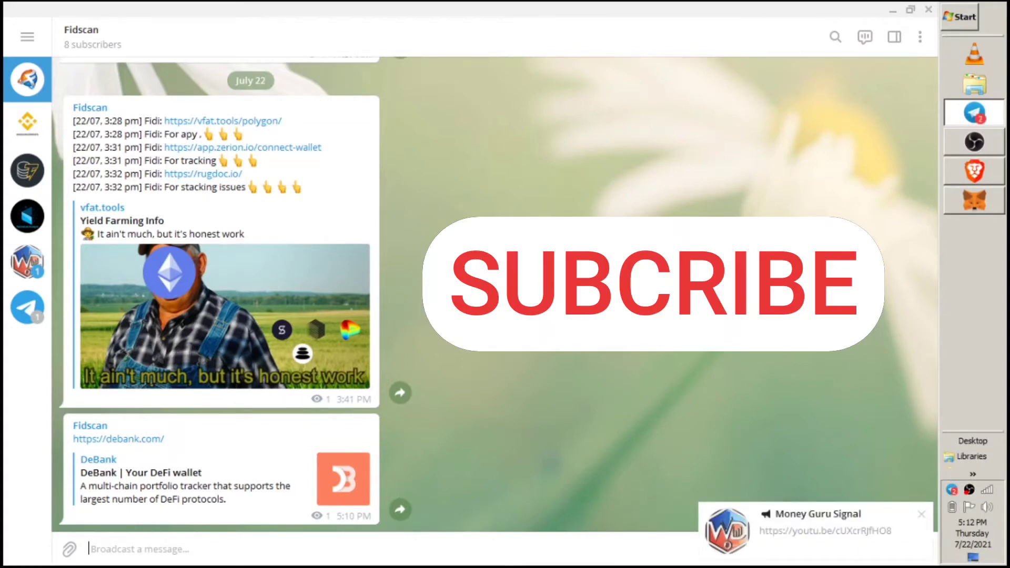
Step: Switch to the Brave browser and open the connected wallet's profile on DeBank
{"action": "left_click", "coordinate": [925, 515]}
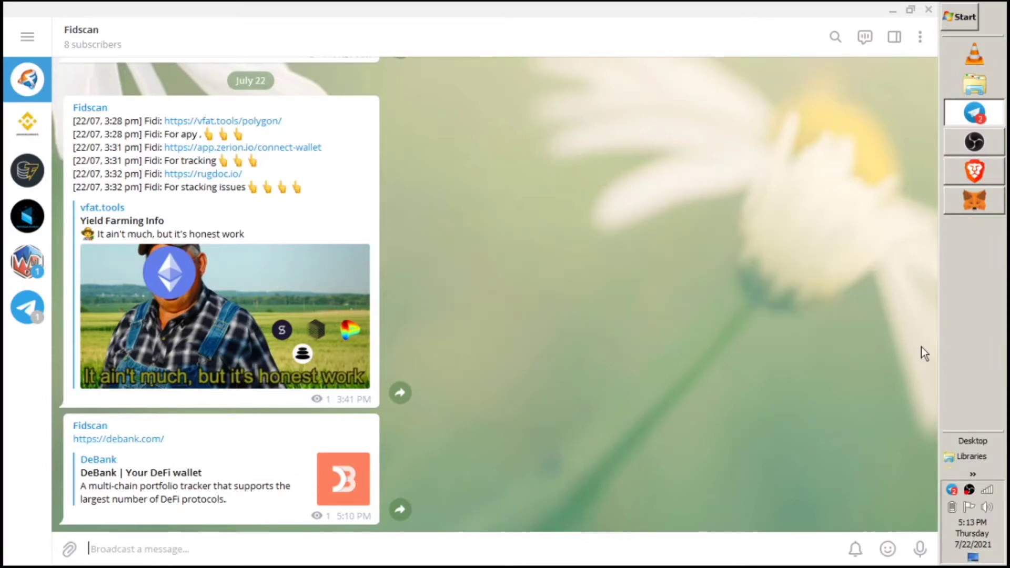
{"action": "left_click", "coordinate": [972, 179]}
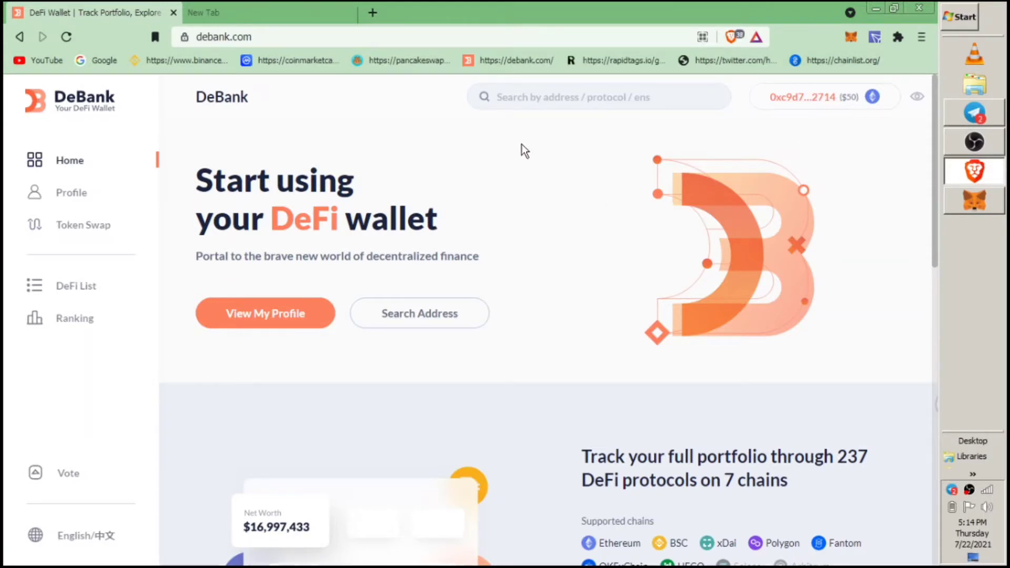
{"action": "left_click", "coordinate": [518, 100]}
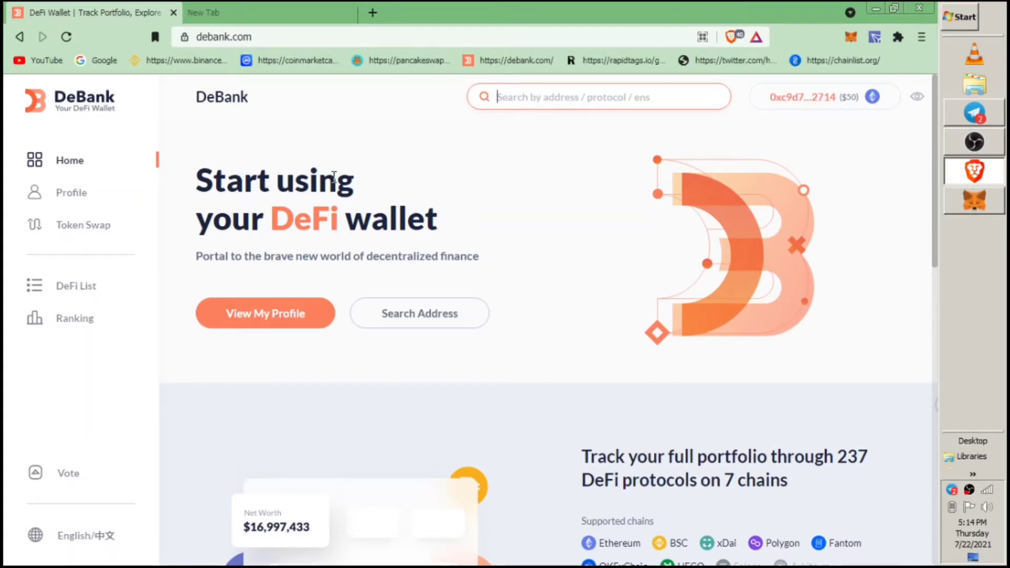
{"action": "left_click", "coordinate": [68, 198]}
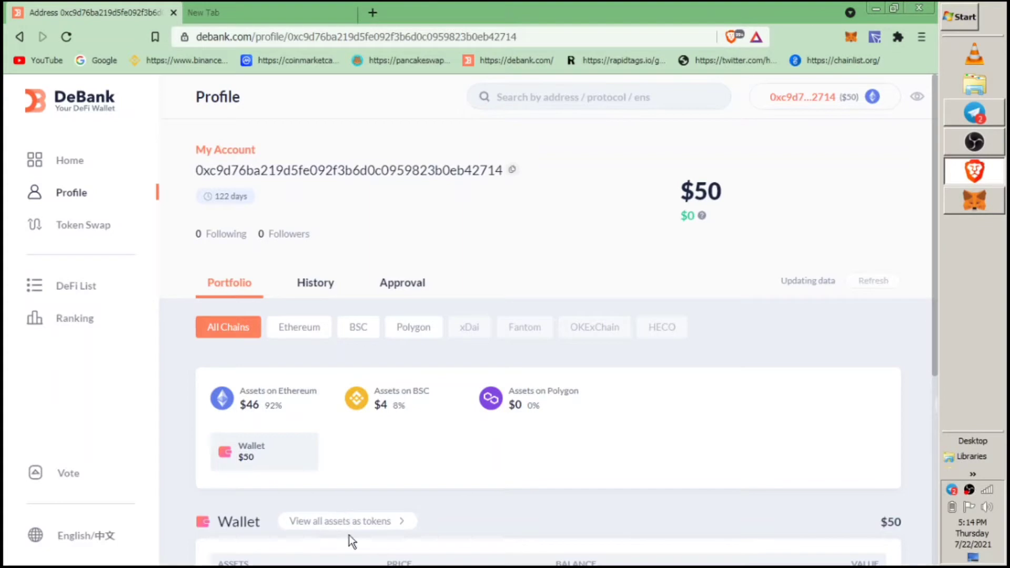
Step: Examine the full list of wallet assets as tokens, close it, and review the portfolio across all chains
{"action": "left_click", "coordinate": [401, 522]}
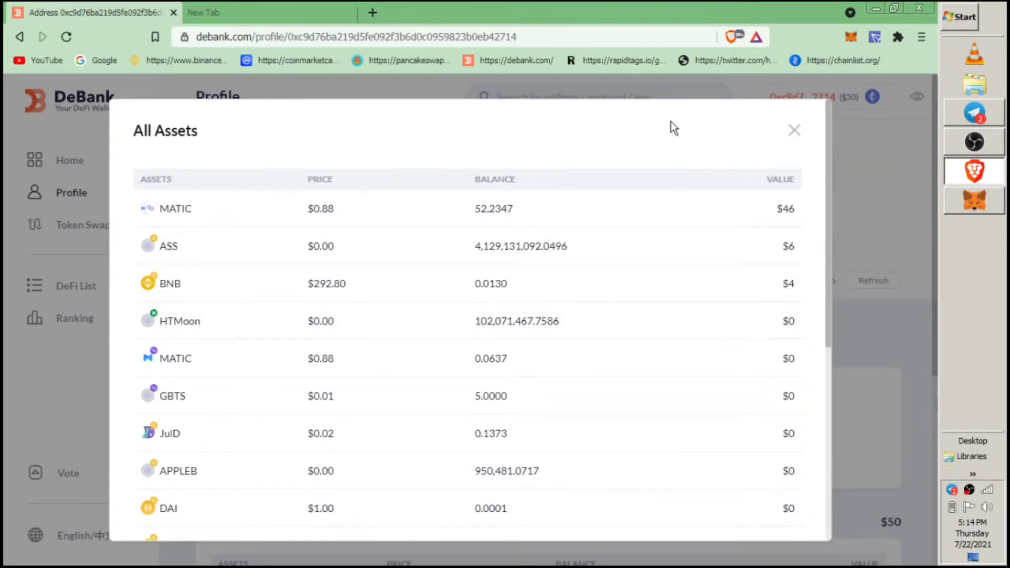
{"action": "scroll", "coordinate": [671, 122], "scroll_direction": "down", "scroll_amount": 6}
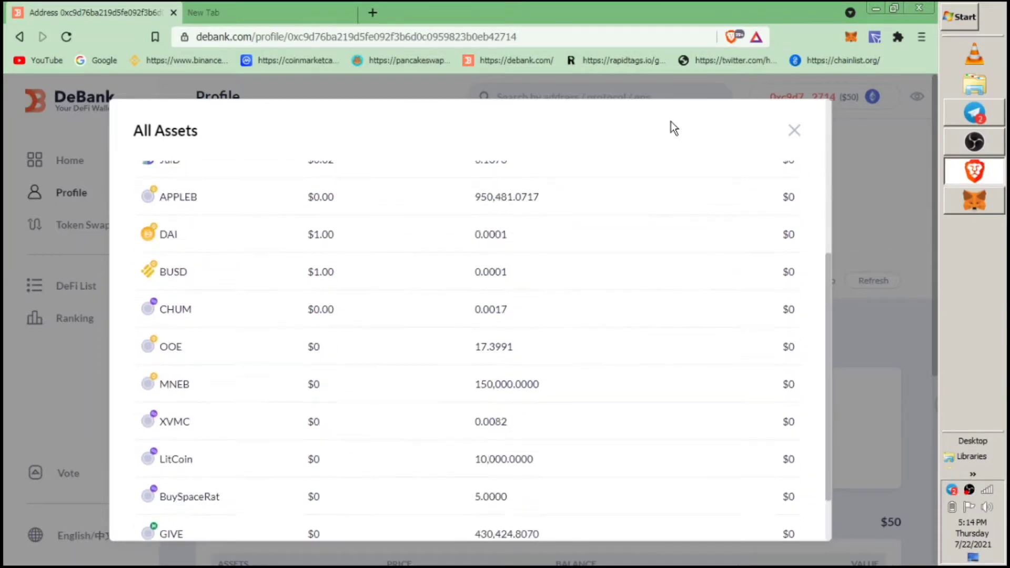
{"action": "scroll", "coordinate": [671, 122], "scroll_direction": "down", "scroll_amount": 3}
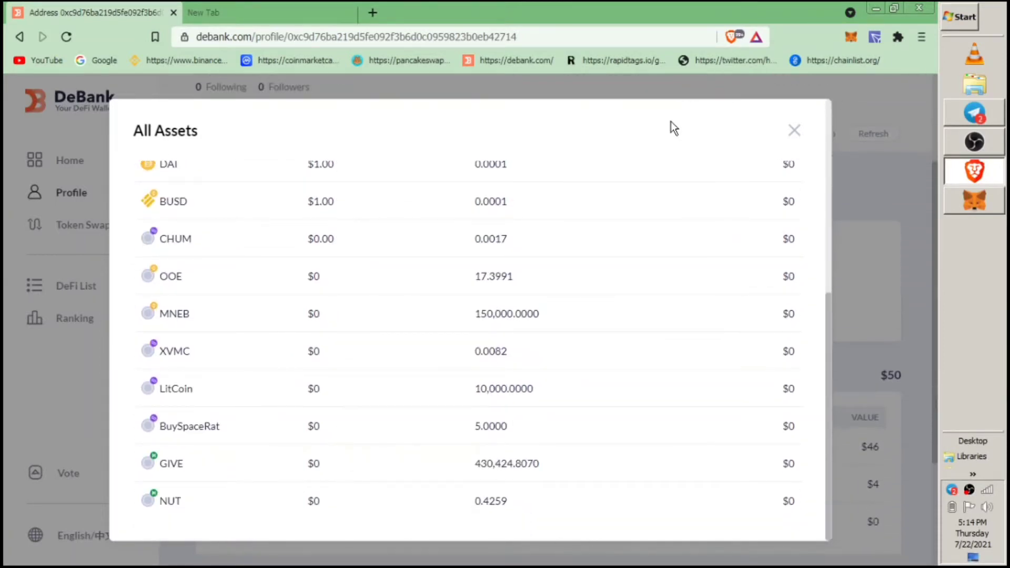
{"action": "scroll", "coordinate": [672, 122], "scroll_direction": "up", "scroll_amount": 7}
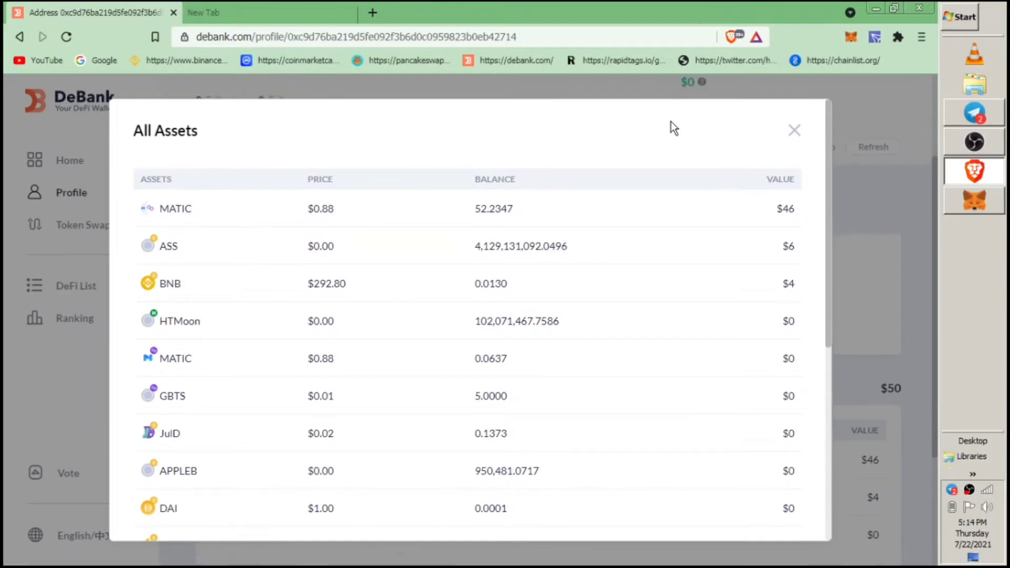
{"action": "scroll", "coordinate": [672, 122], "scroll_direction": "down", "scroll_amount": 6}
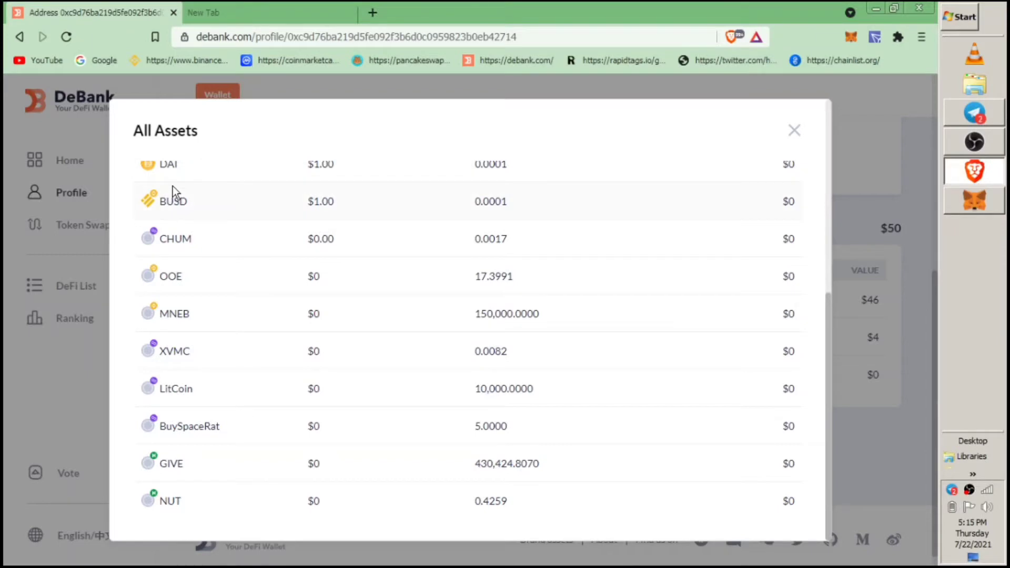
{"action": "scroll", "coordinate": [172, 187], "scroll_direction": "up", "scroll_amount": 6}
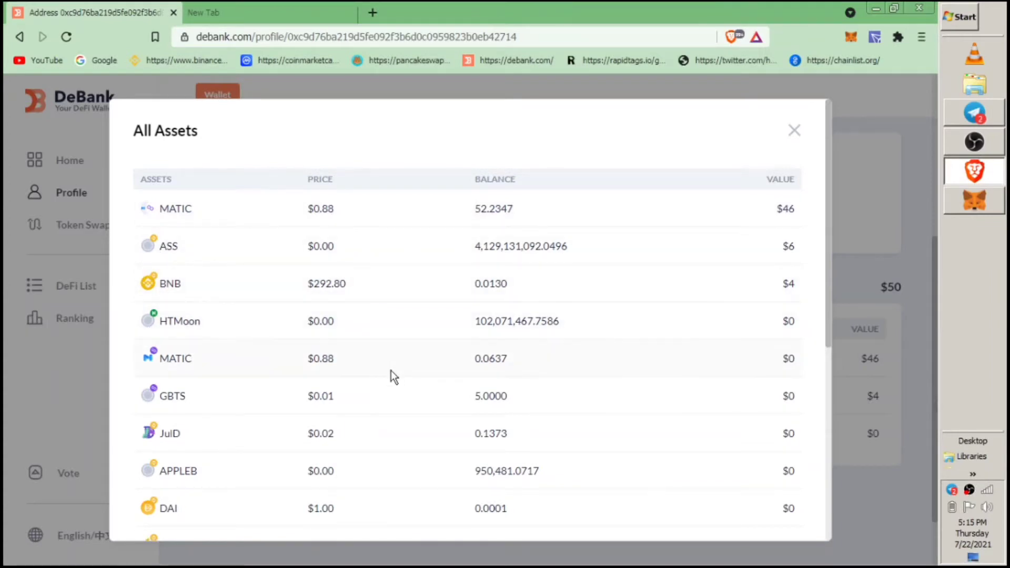
{"action": "left_click", "coordinate": [794, 130]}
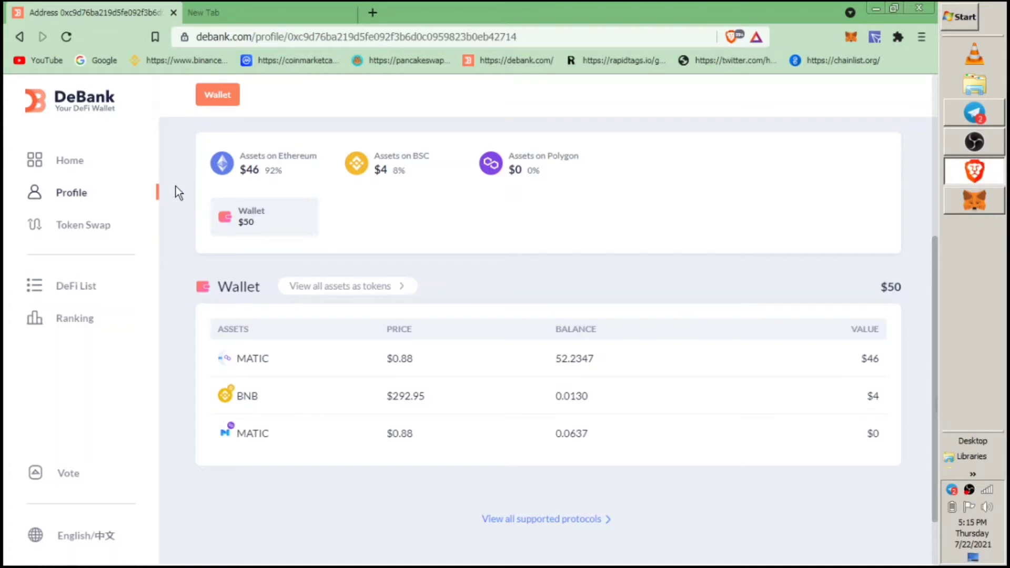
{"action": "scroll", "coordinate": [176, 186], "scroll_direction": "up", "scroll_amount": 2}
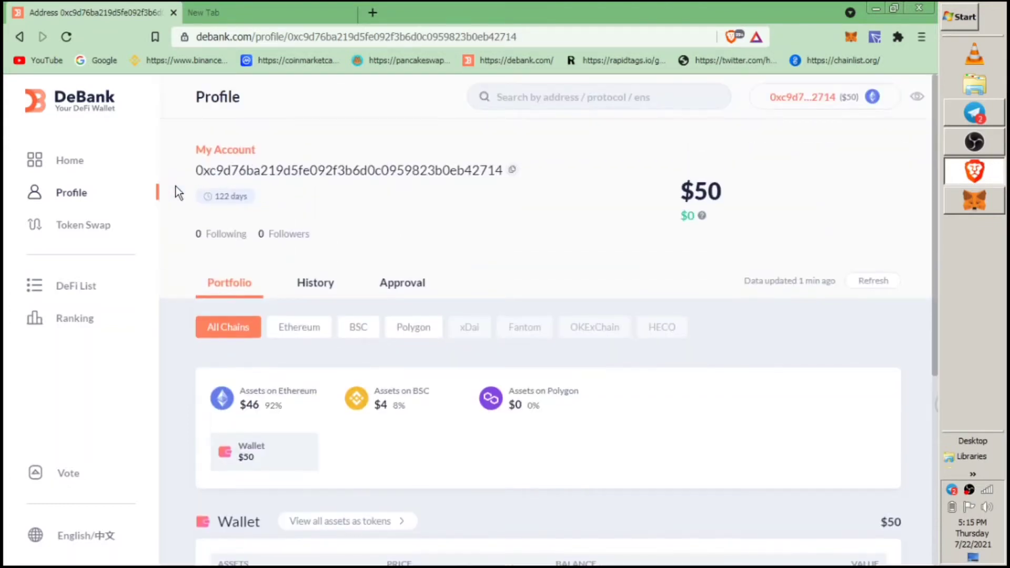
{"action": "scroll", "coordinate": [176, 186], "scroll_direction": "down", "scroll_amount": 3}
{"action": "scroll", "coordinate": [176, 186], "scroll_direction": "up", "scroll_amount": 1}
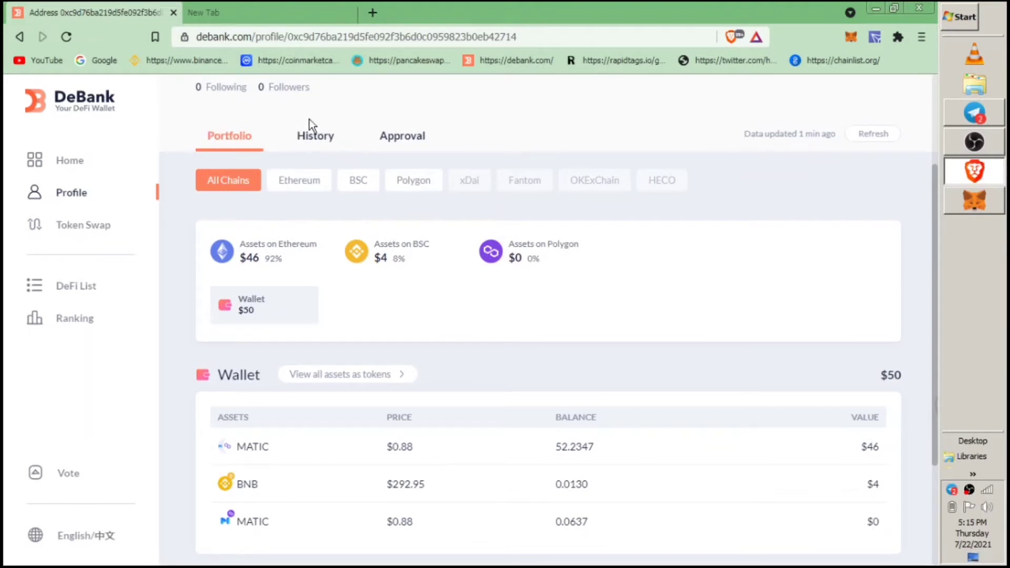
Step: Examine the wallet's transaction history on Ethereum, BSC and Polygon
{"action": "left_click", "coordinate": [315, 138]}
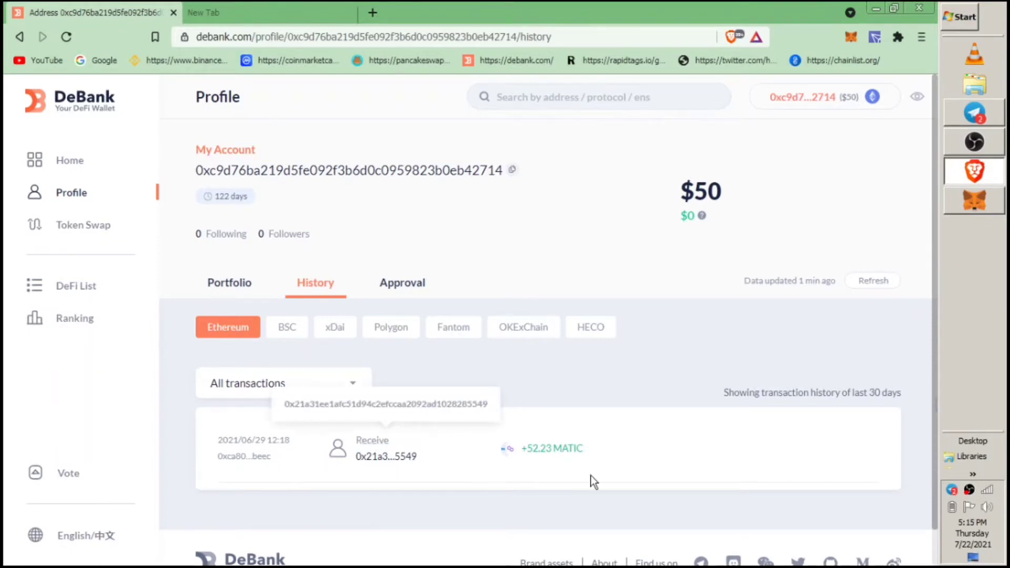
{"action": "left_click", "coordinate": [287, 331]}
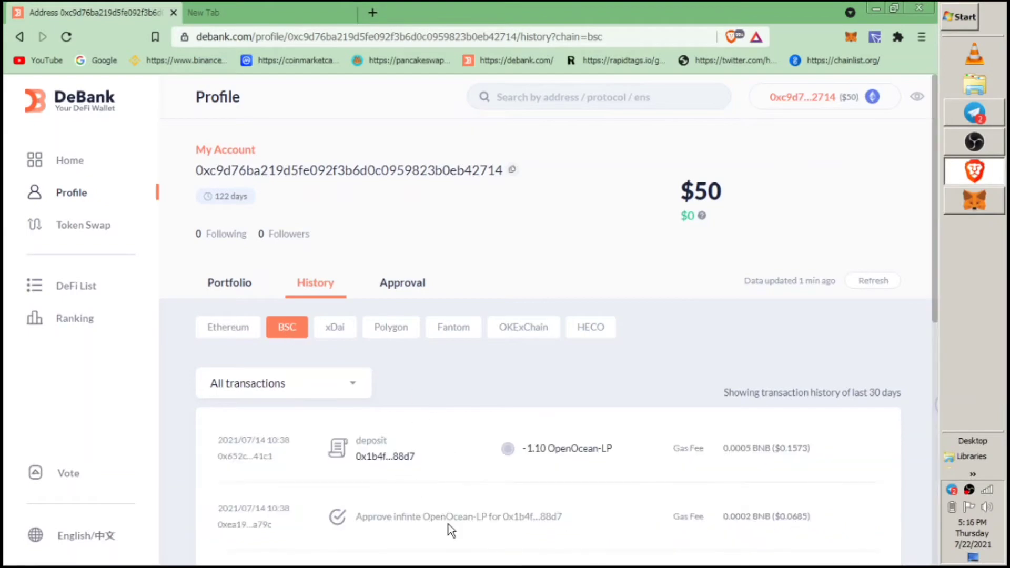
{"action": "scroll", "coordinate": [394, 488], "scroll_direction": "down", "scroll_amount": 3}
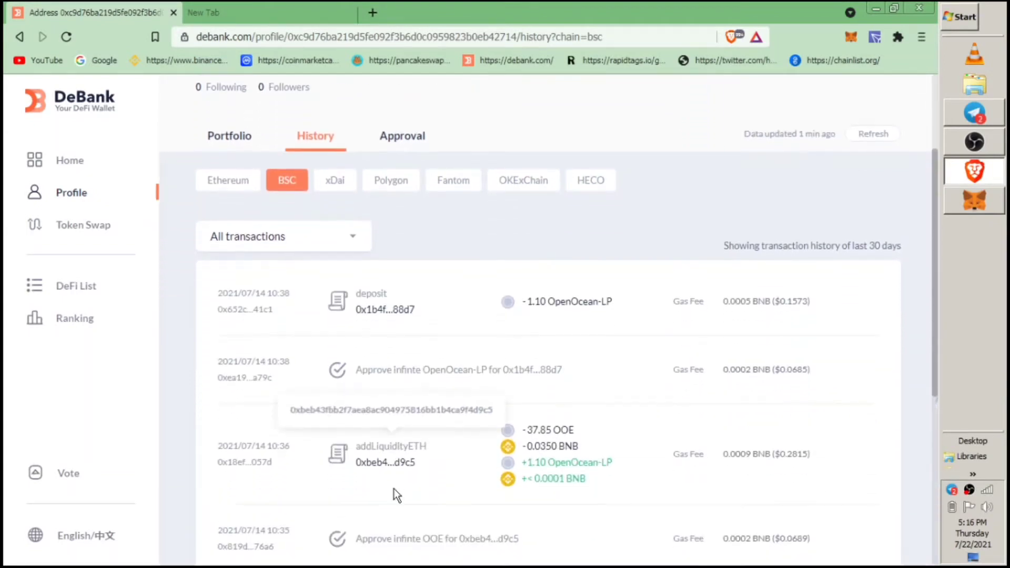
{"action": "scroll", "coordinate": [394, 490], "scroll_direction": "down", "scroll_amount": 6}
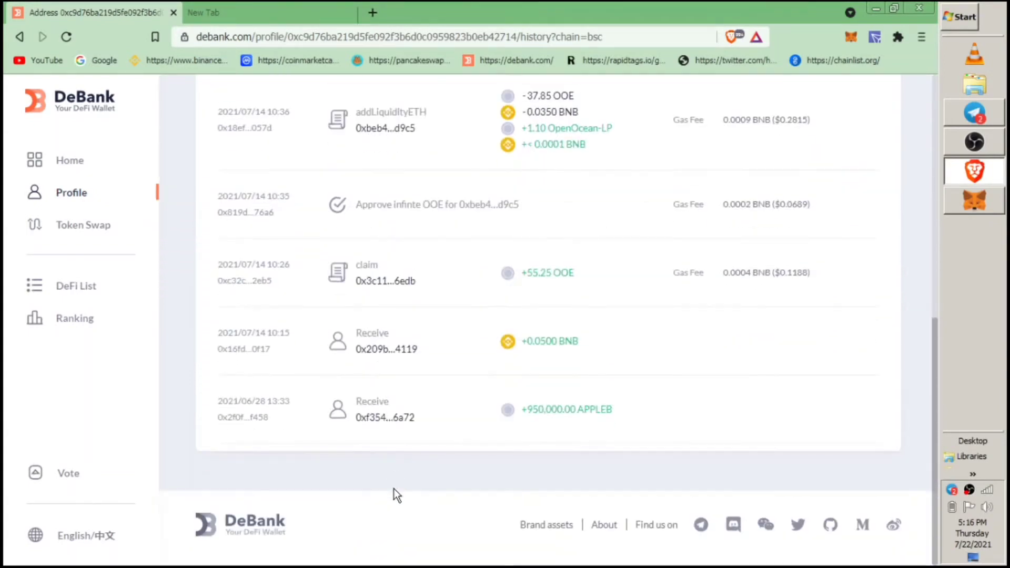
{"action": "scroll", "coordinate": [394, 489], "scroll_direction": "up", "scroll_amount": 10}
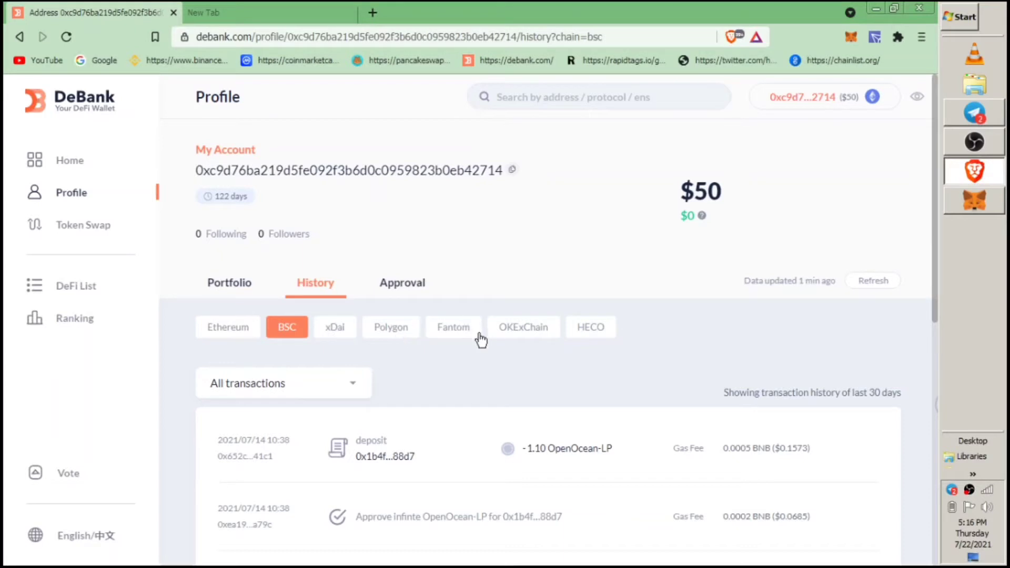
{"action": "left_click", "coordinate": [395, 334]}
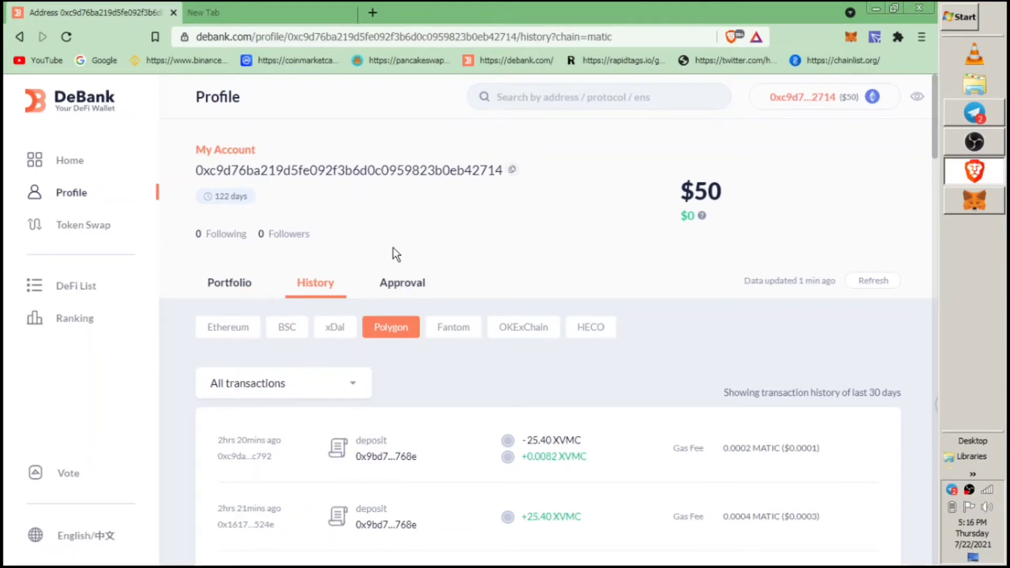
Step: Display the wallet's token approvals for the Polygon chain
{"action": "left_click", "coordinate": [406, 289]}
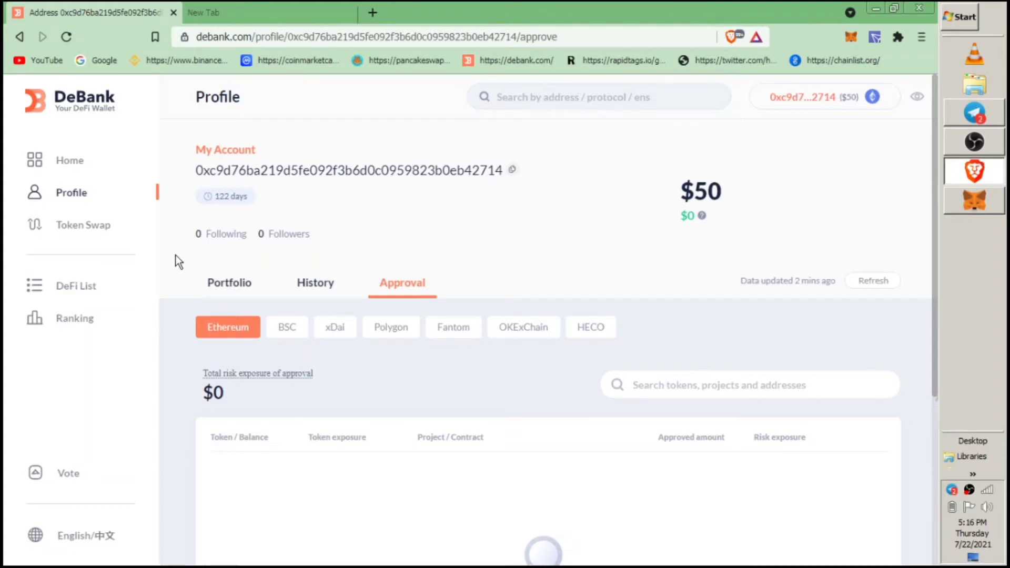
{"action": "left_click", "coordinate": [395, 334]}
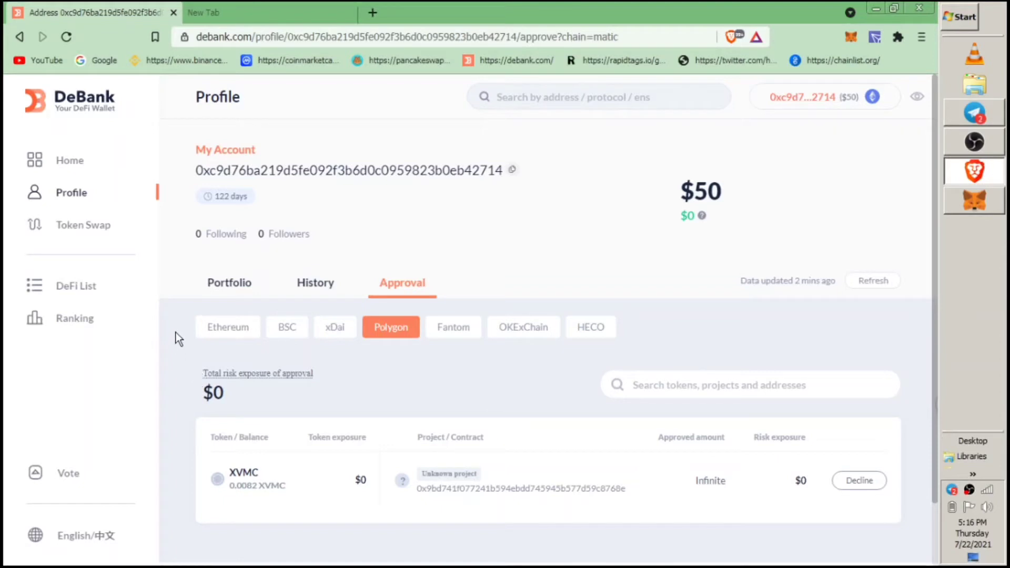
{"action": "scroll", "coordinate": [174, 319], "scroll_direction": "down", "scroll_amount": 2}
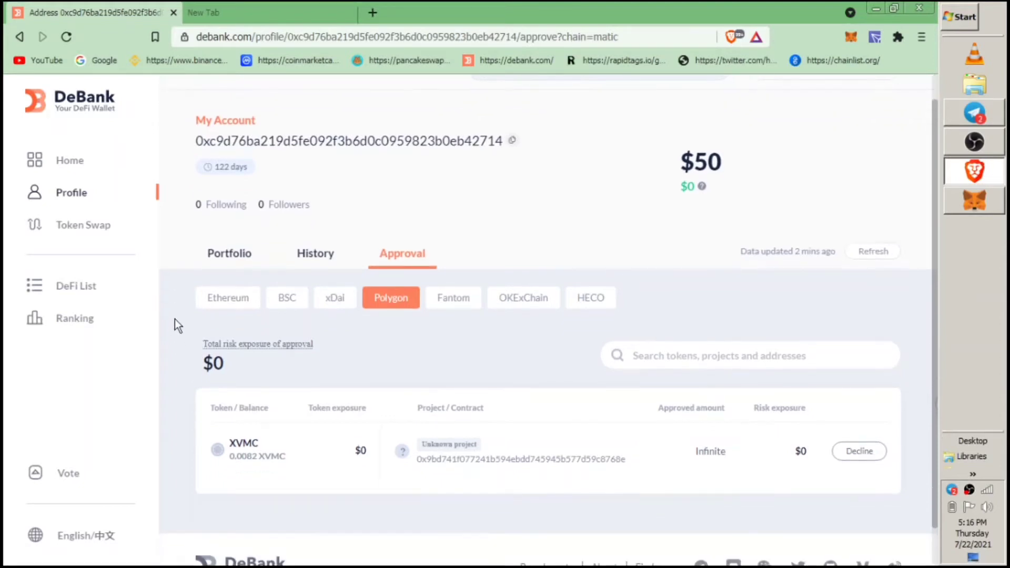
{"action": "scroll", "coordinate": [175, 319], "scroll_direction": "up", "scroll_amount": 1}
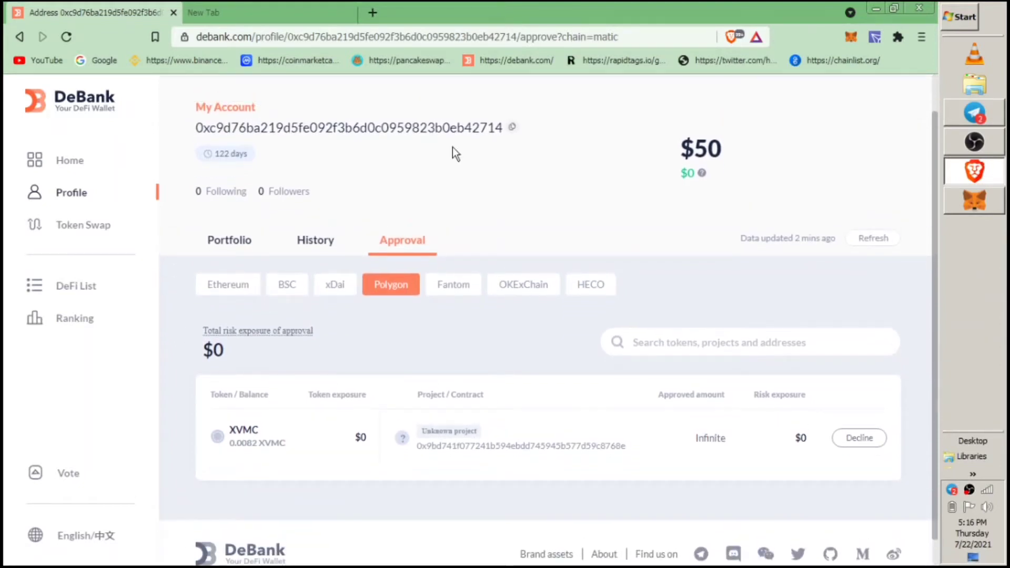
{"action": "left_click", "coordinate": [403, 246]}
Step: Try to decline the XVMC approval and switch the MetaMask network to Matic(Polygon) Mainnet
{"action": "mouse_move", "coordinate": [856, 445]}
{"action": "left_click", "coordinate": [850, 438]}
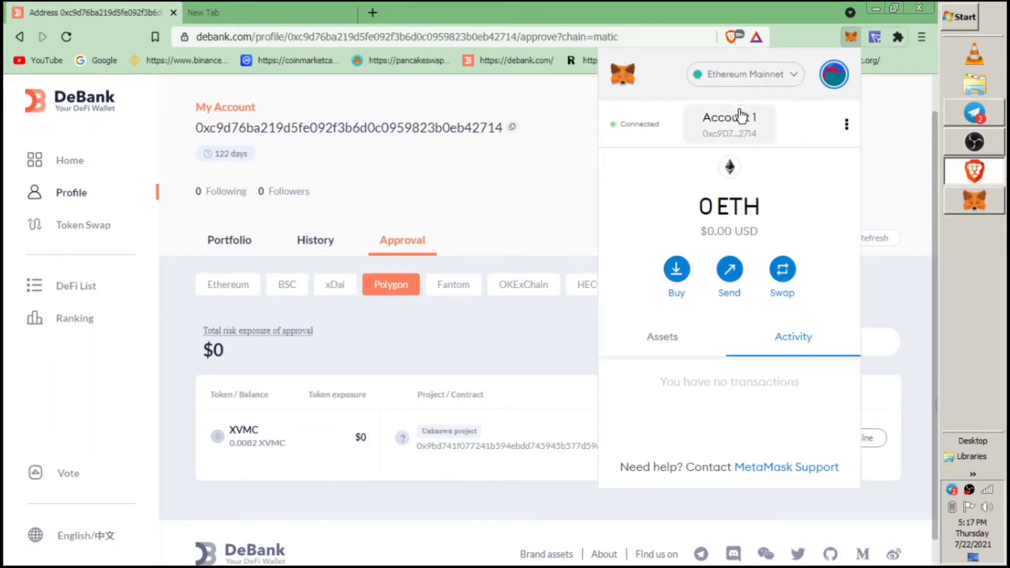
{"action": "left_click", "coordinate": [783, 83]}
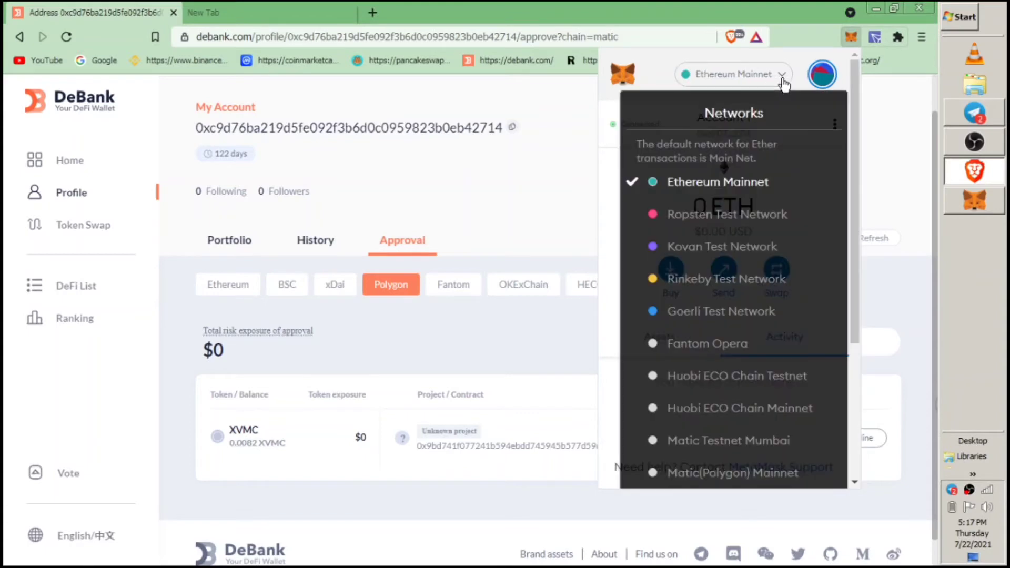
{"action": "left_click", "coordinate": [752, 474]}
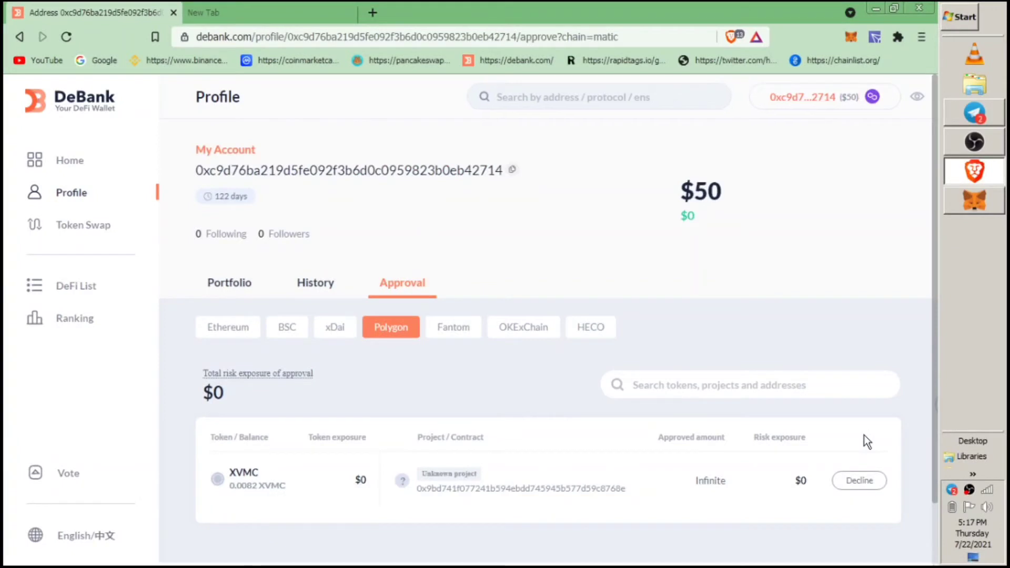
Step: Decline the infinite XVMC approval and unlock MetaMask by entering the wallet password
{"action": "left_click", "coordinate": [861, 482]}
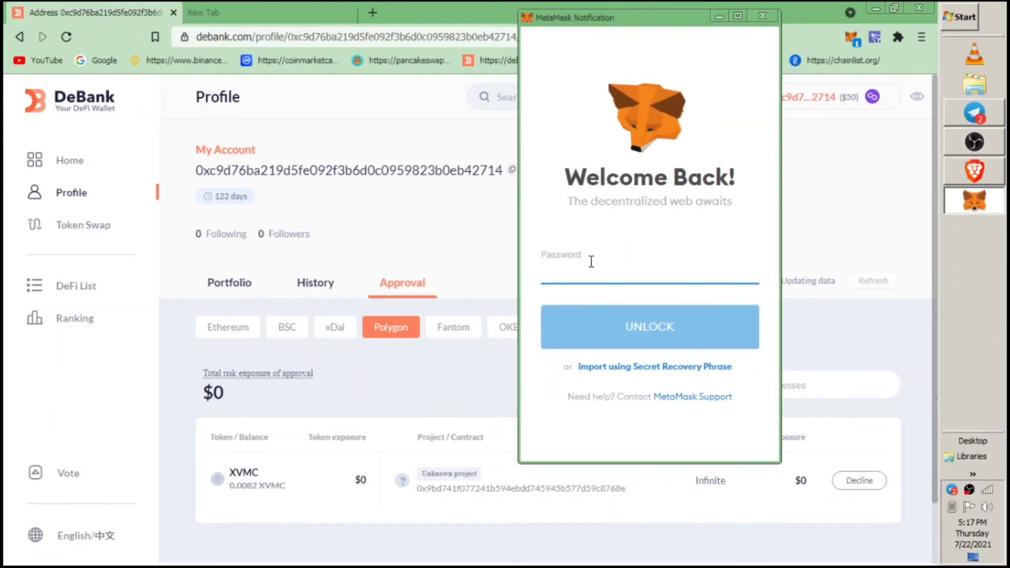
{"action": "type", "text": "•••••••"}
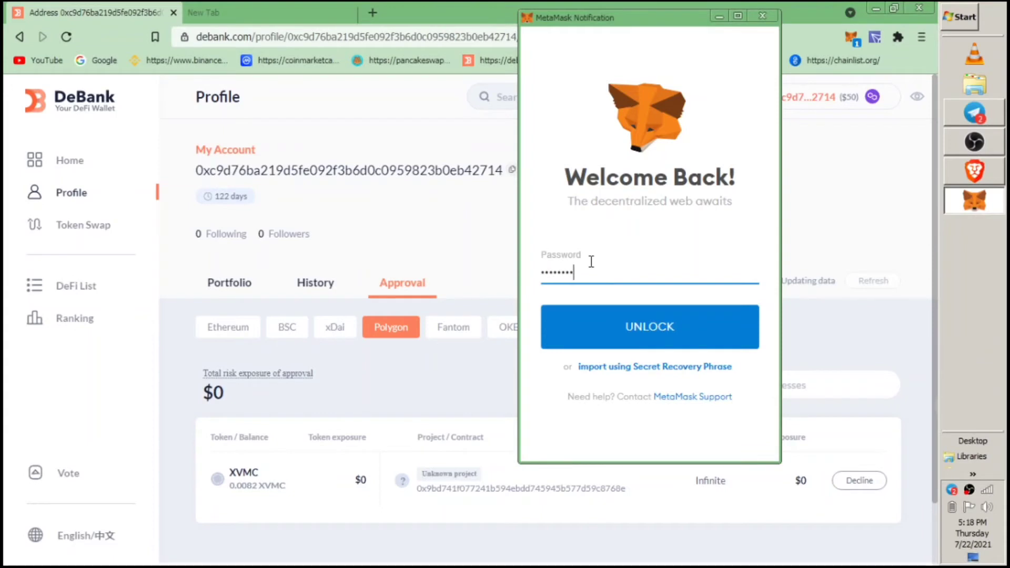
{"action": "type", "text": "•••••"}
{"action": "left_click", "coordinate": [613, 325]}
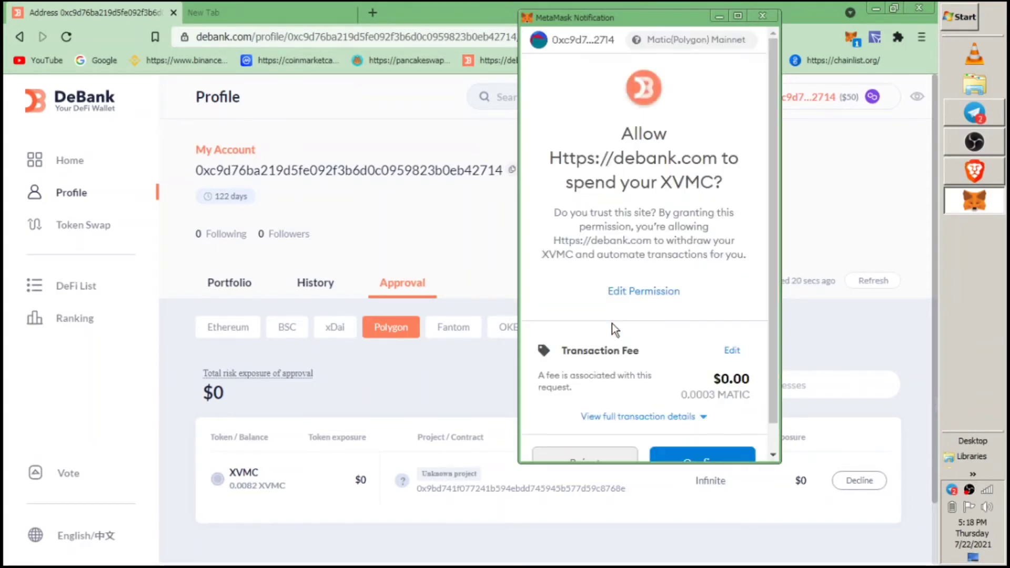
Step: Set a custom spend limit of 0 XVMC in the request's permission, save it and confirm the transaction
{"action": "left_click", "coordinate": [773, 455]}
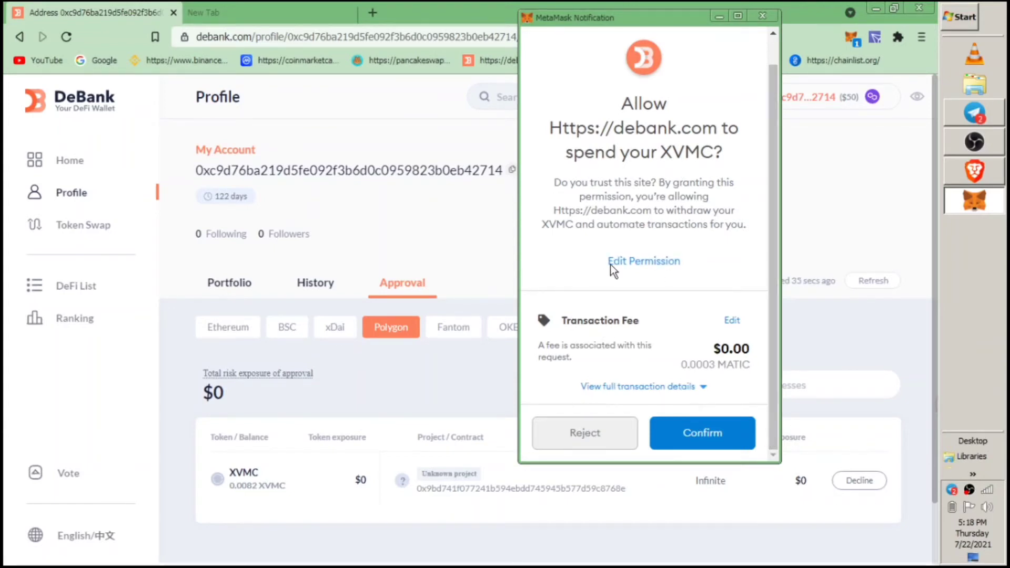
{"action": "left_click", "coordinate": [643, 261]}
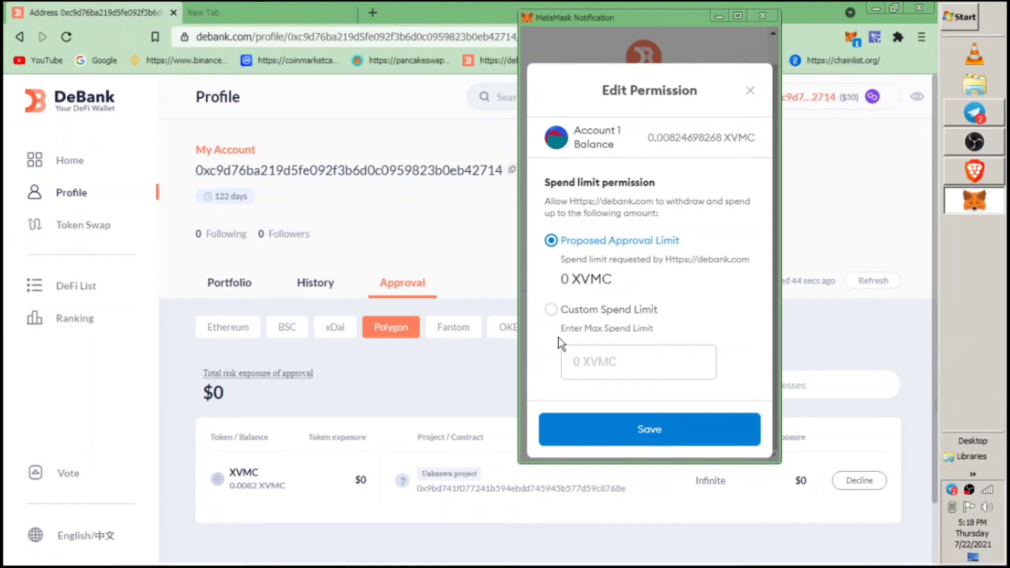
{"action": "left_click", "coordinate": [554, 313]}
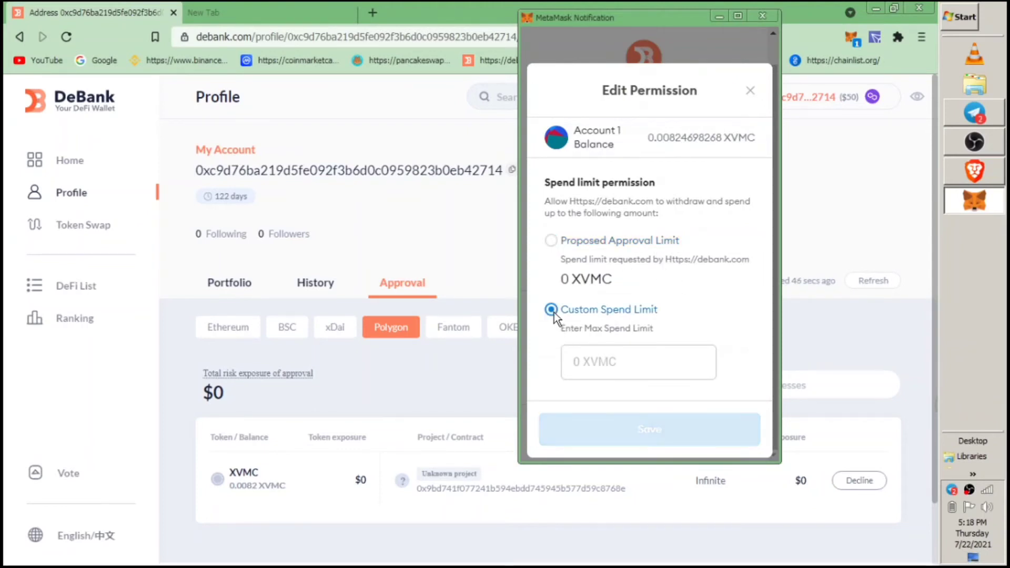
{"action": "left_click", "coordinate": [598, 358]}
{"action": "type", "text": "0"}
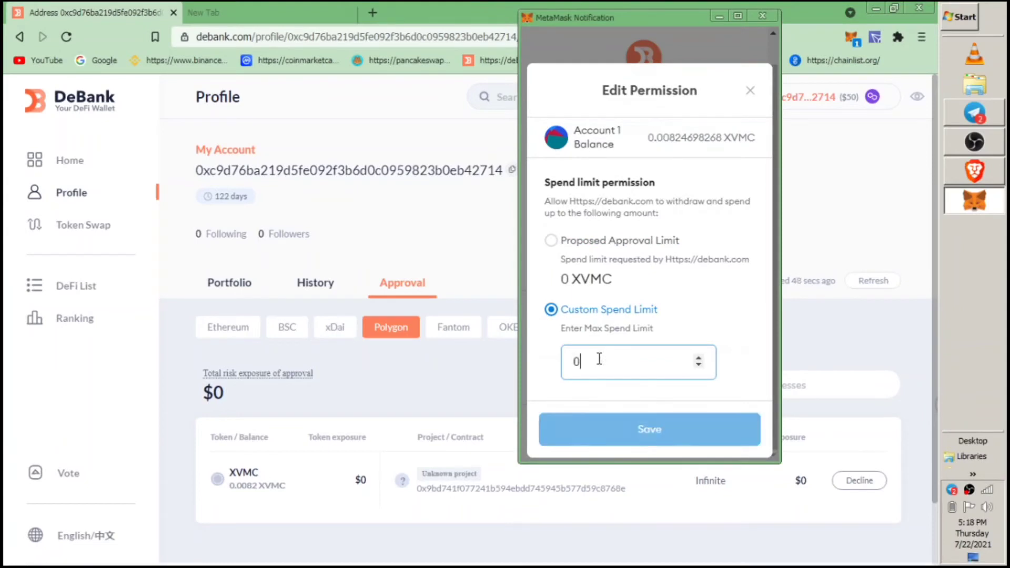
{"action": "left_click", "coordinate": [628, 436]}
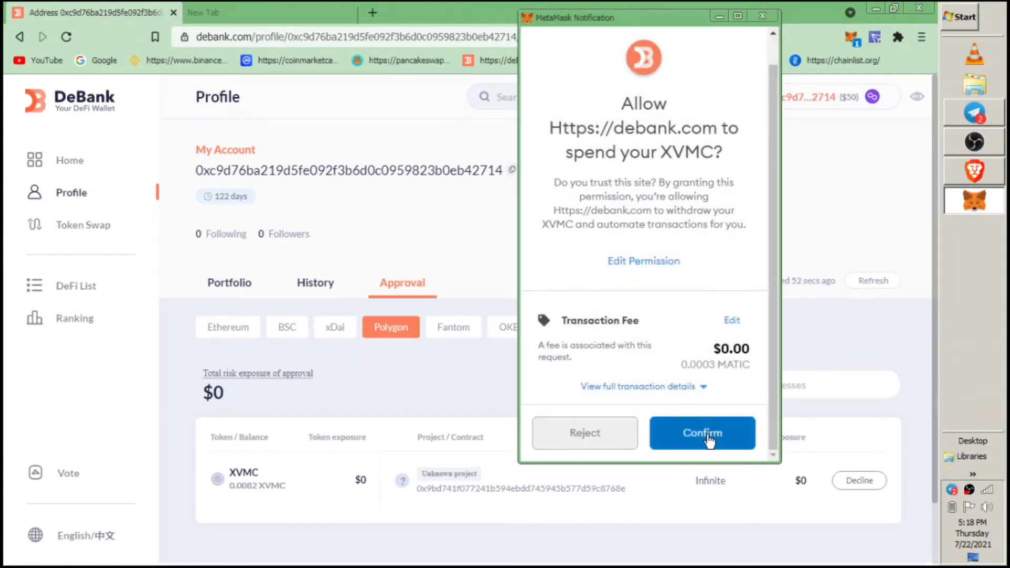
{"action": "left_click", "coordinate": [707, 436]}
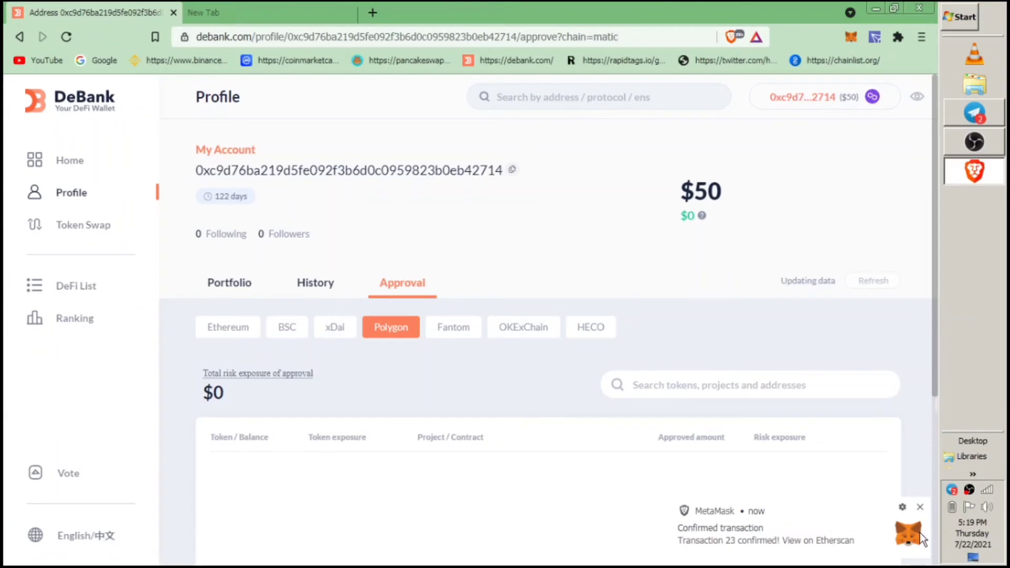
Step: Dismiss the MetaMask notification and display the wallet's token approvals for the BSC chain
{"action": "left_click", "coordinate": [920, 507]}
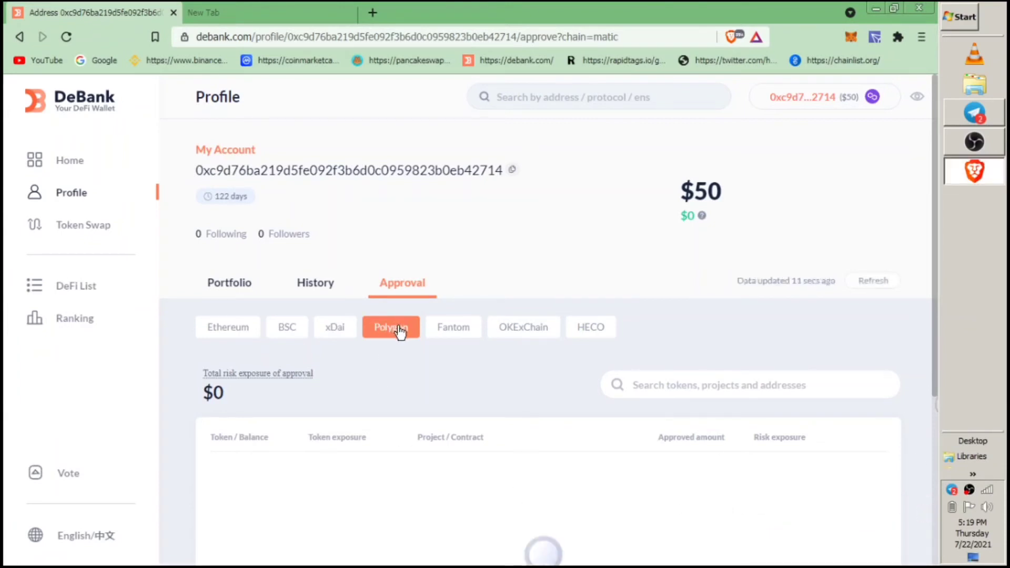
{"action": "left_click", "coordinate": [287, 331]}
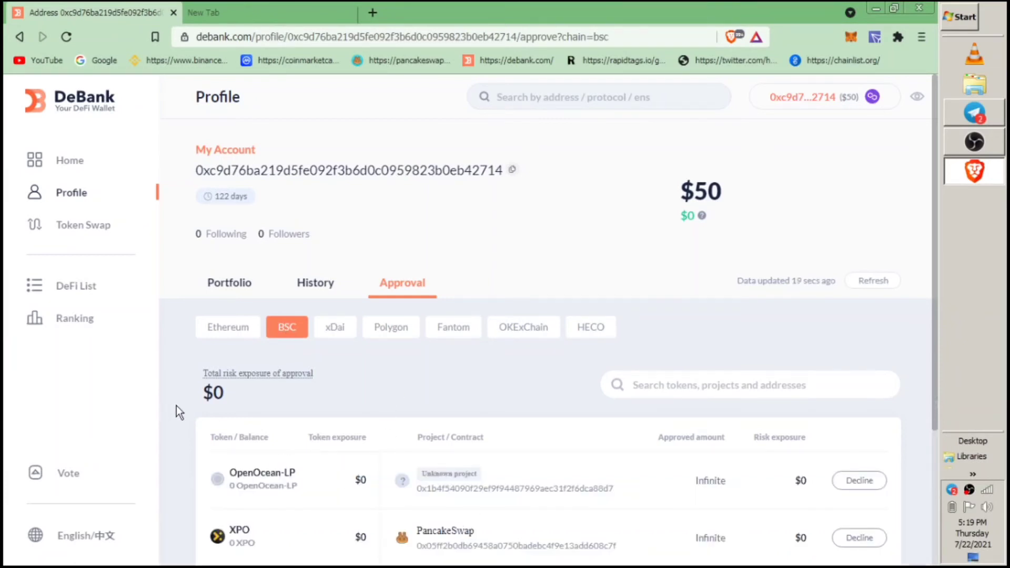
{"action": "scroll", "coordinate": [175, 406], "scroll_direction": "down", "scroll_amount": 2}
{"action": "scroll", "coordinate": [176, 406], "scroll_direction": "down", "scroll_amount": 1}
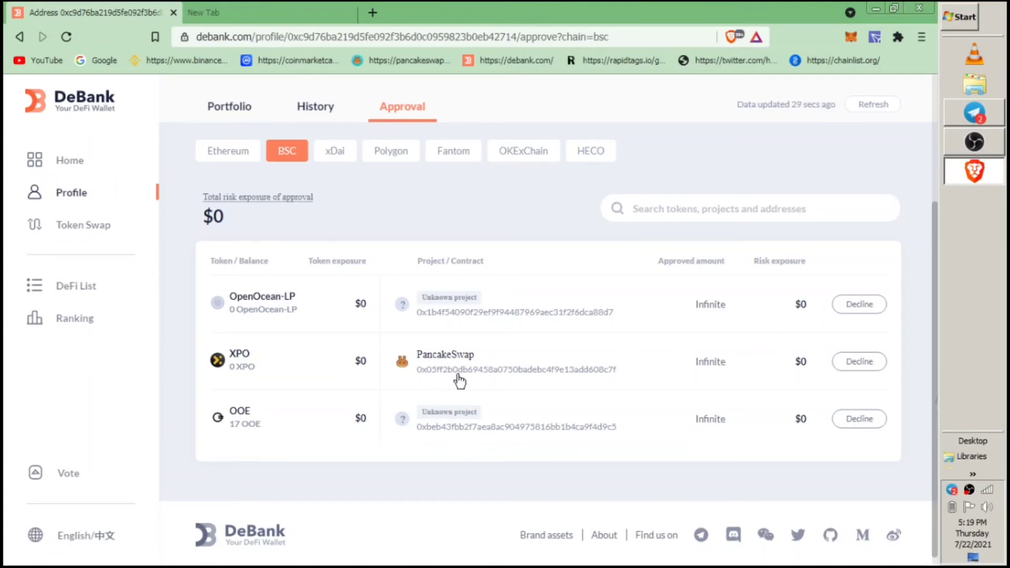
{"action": "mouse_move", "coordinate": [861, 312]}
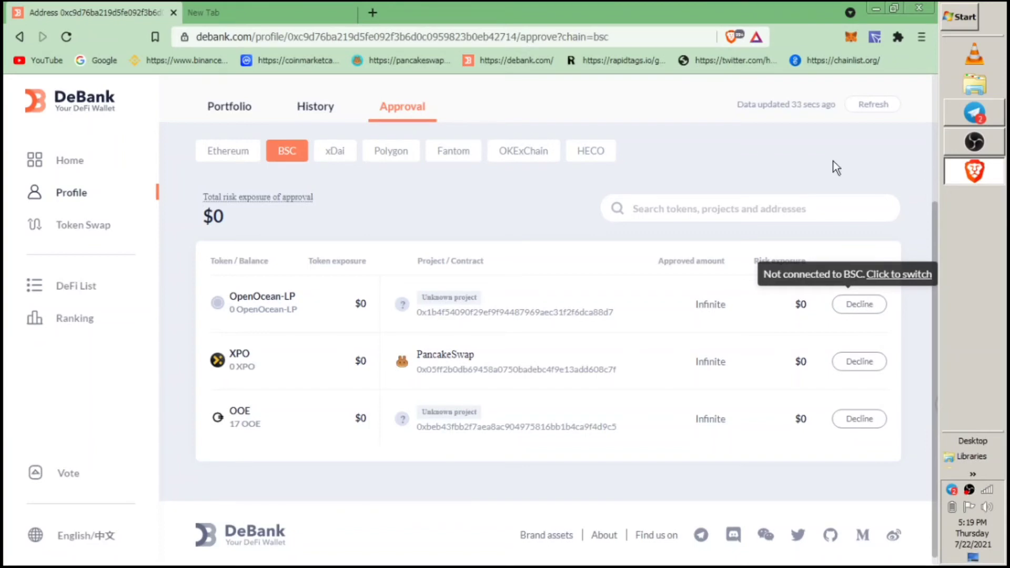
Step: Switch the MetaMask network to Binance Smart Chain Mainnet and return to the BSC approvals
{"action": "left_click", "coordinate": [852, 36]}
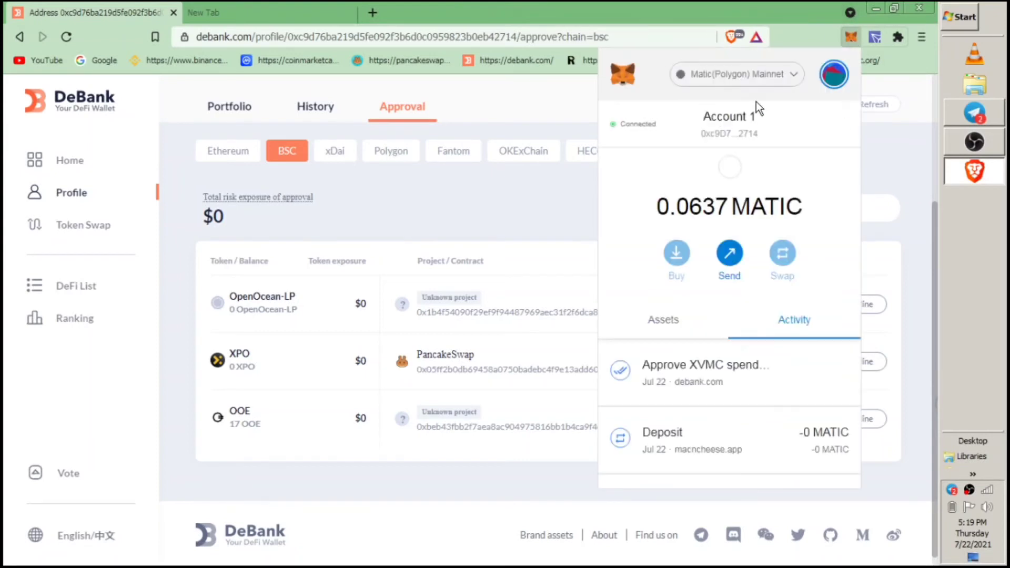
{"action": "left_click", "coordinate": [795, 72]}
{"action": "left_click", "coordinate": [792, 66]}
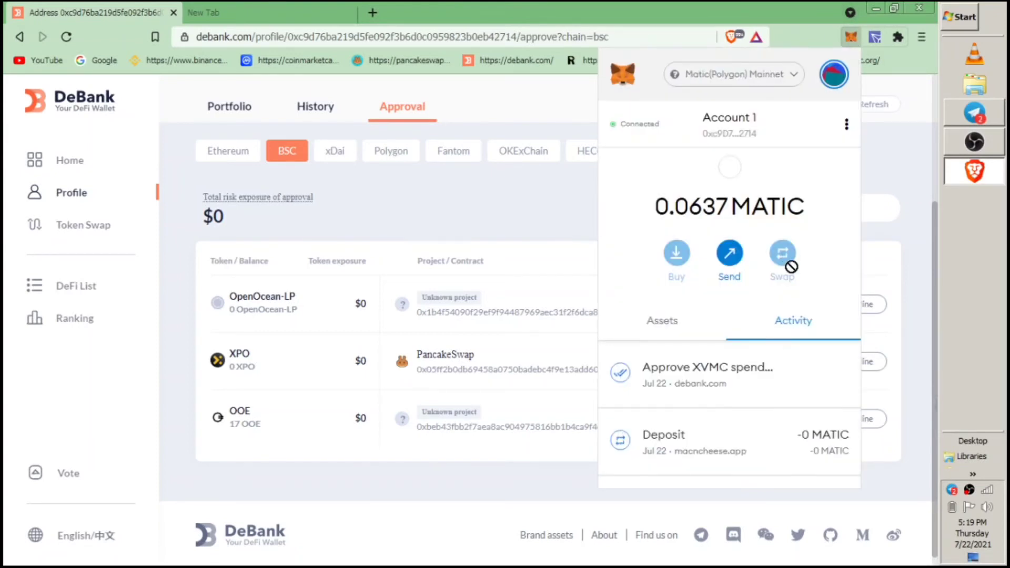
{"action": "left_click", "coordinate": [790, 76]}
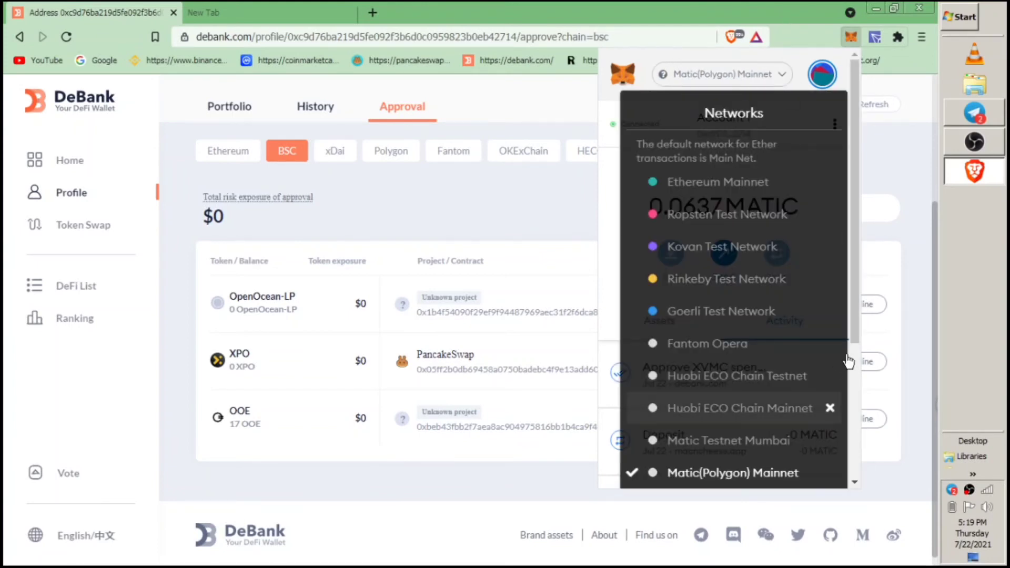
{"action": "left_click_drag", "start_coordinate": [855, 335], "coordinate": [854, 470]}
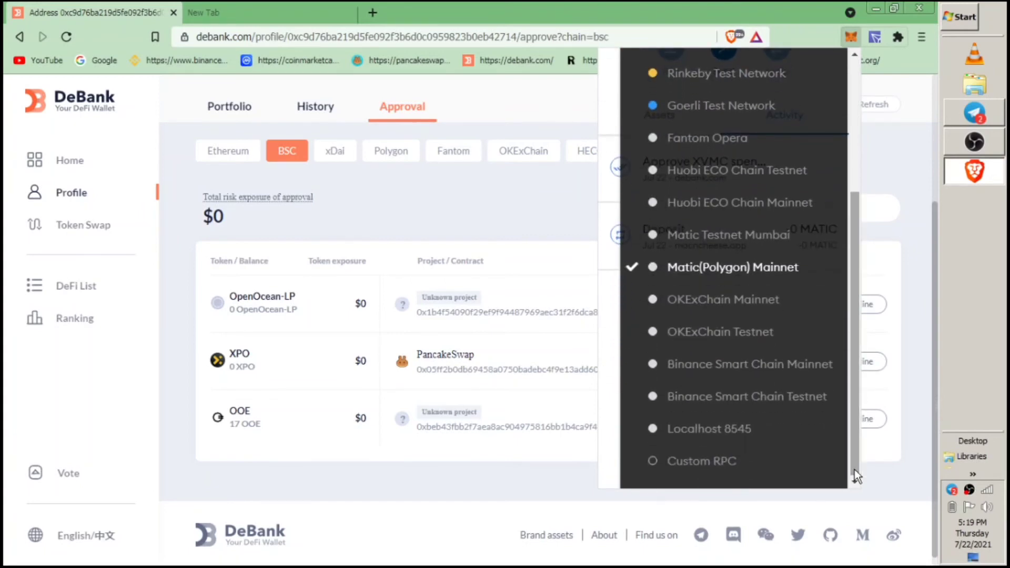
{"action": "left_click", "coordinate": [809, 376]}
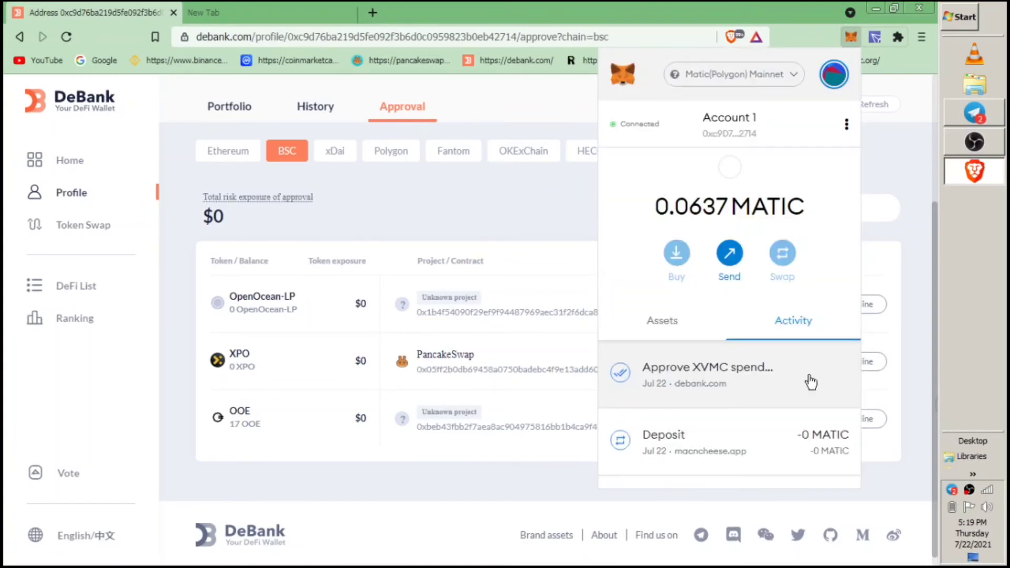
{"action": "left_click", "coordinate": [919, 324]}
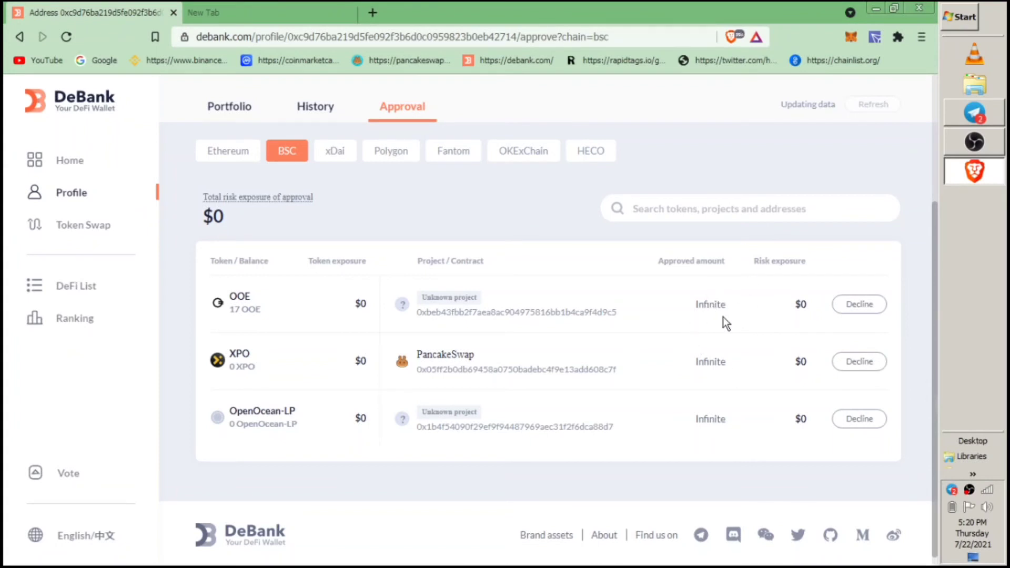
Step: Try to decline the infinite OOE approval with a custom spend limit of 0 OOE, and reject the MetaMask request
{"action": "left_click", "coordinate": [860, 306]}
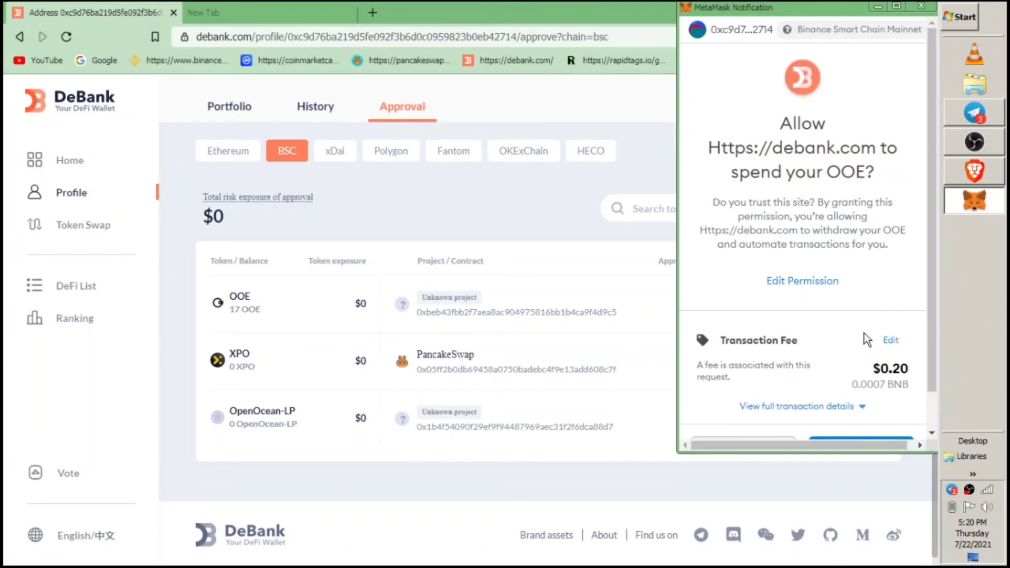
{"action": "left_click", "coordinate": [816, 279]}
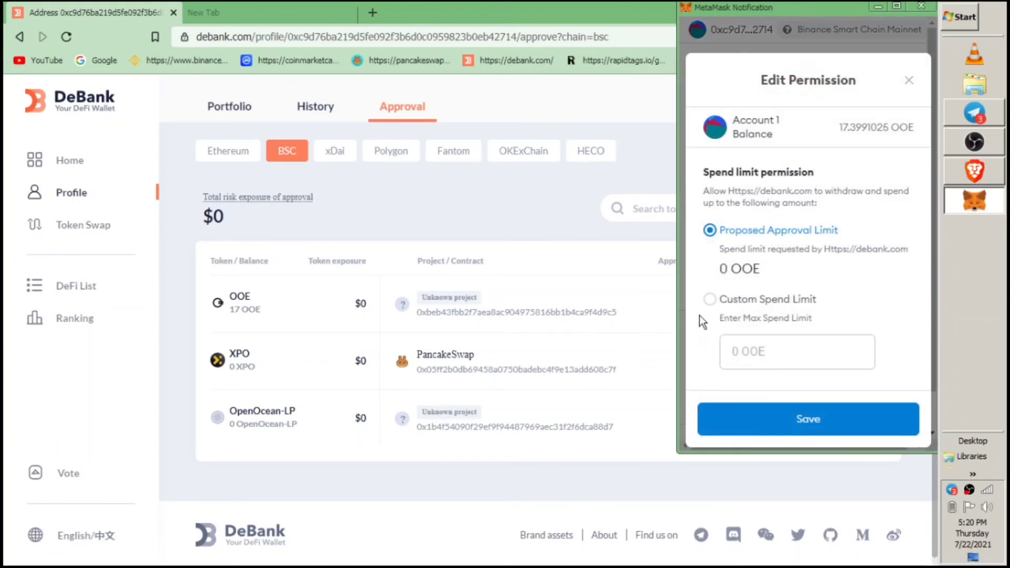
{"action": "left_click", "coordinate": [713, 305]}
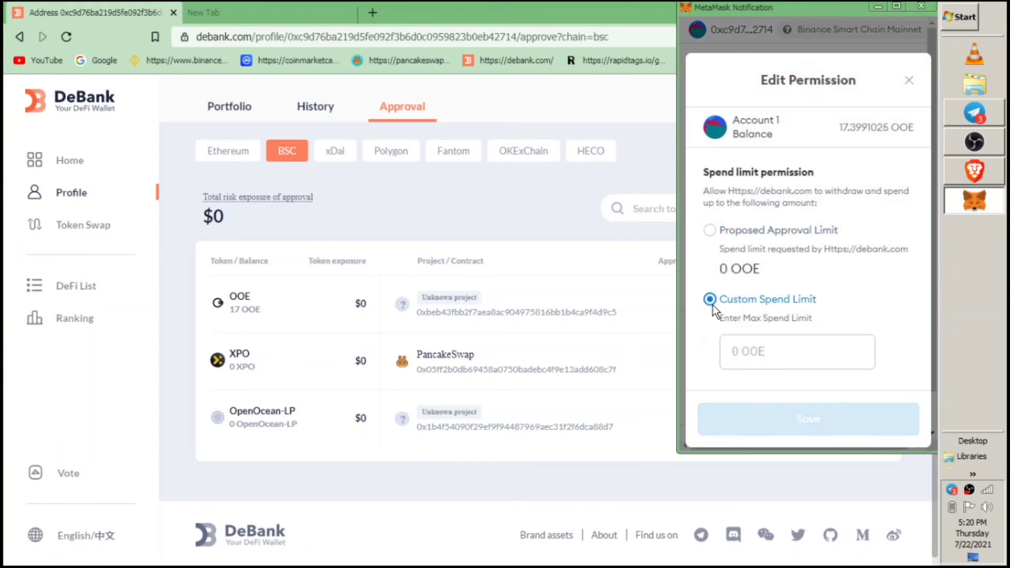
{"action": "left_click", "coordinate": [751, 351]}
{"action": "type", "text": "0"}
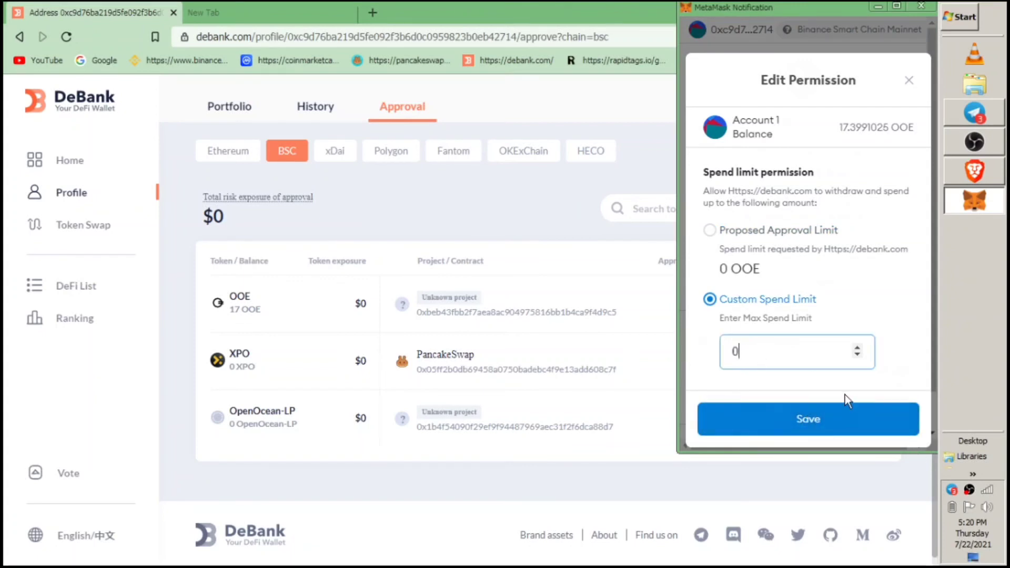
{"action": "left_click", "coordinate": [846, 420]}
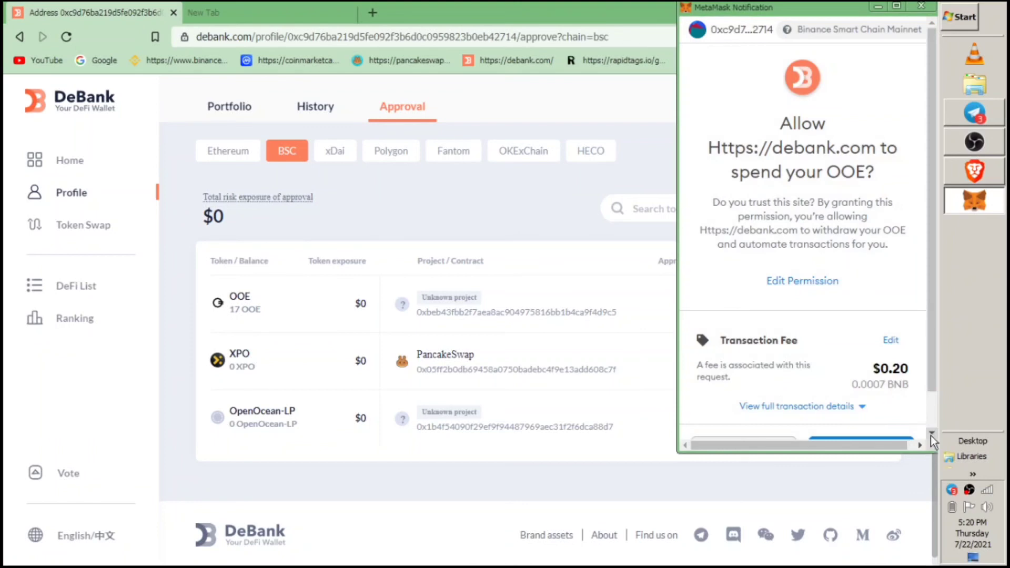
{"action": "left_click", "coordinate": [930, 433]}
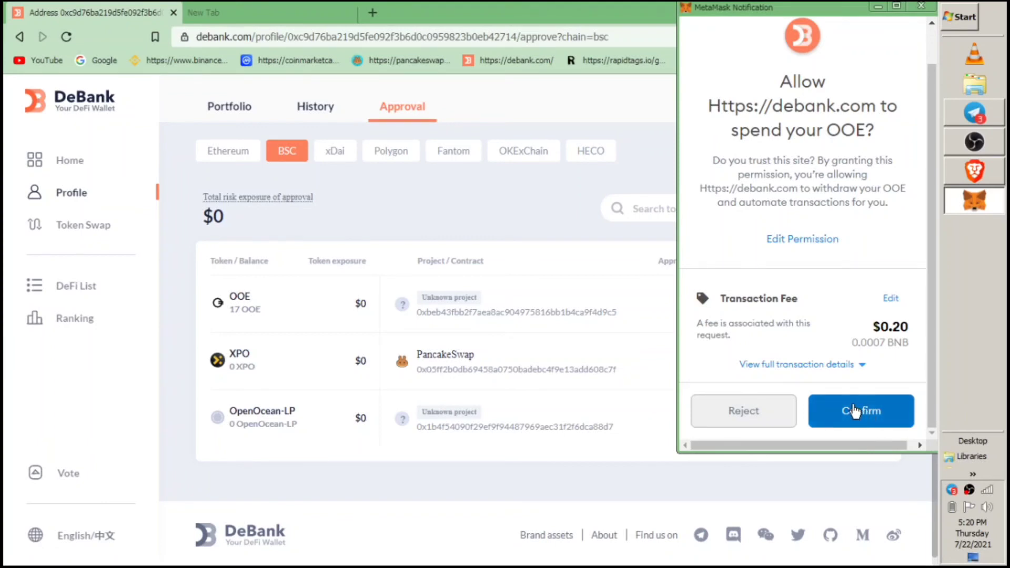
{"action": "left_click", "coordinate": [737, 424]}
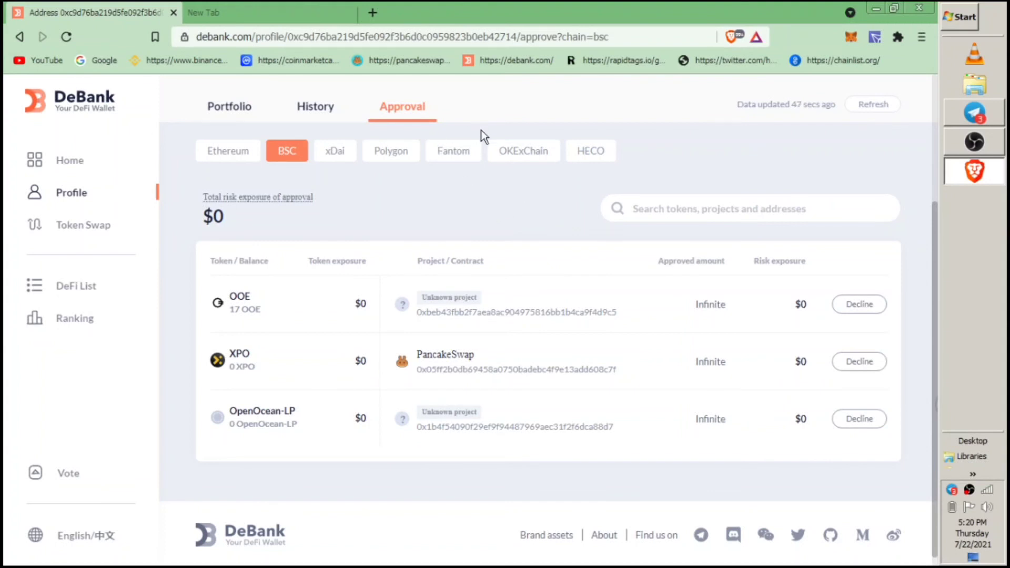
Step: Display the wallet's portfolio of assets across all chains
{"action": "scroll", "coordinate": [480, 130], "scroll_direction": "up", "scroll_amount": 4}
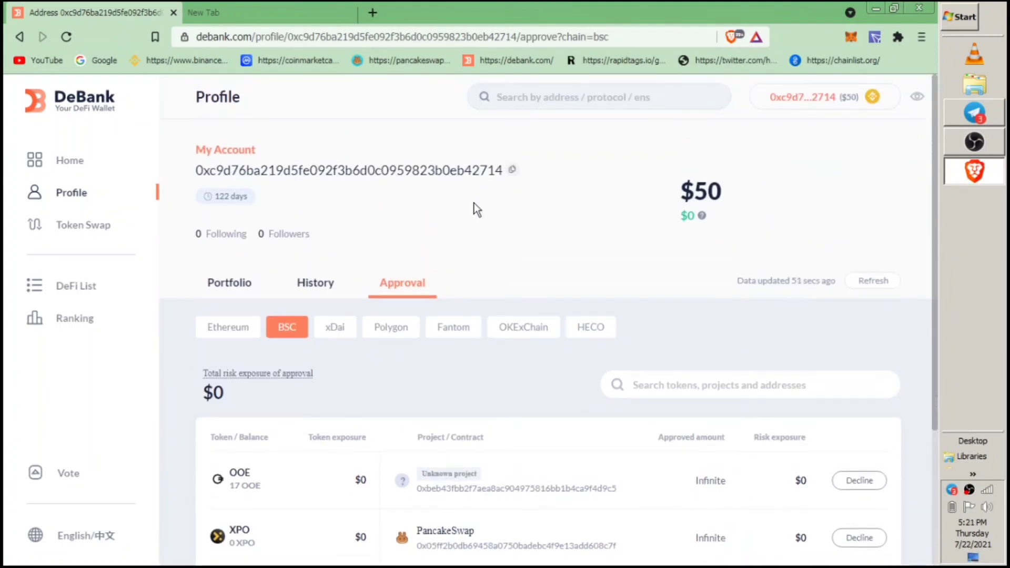
{"action": "left_click", "coordinate": [216, 289]}
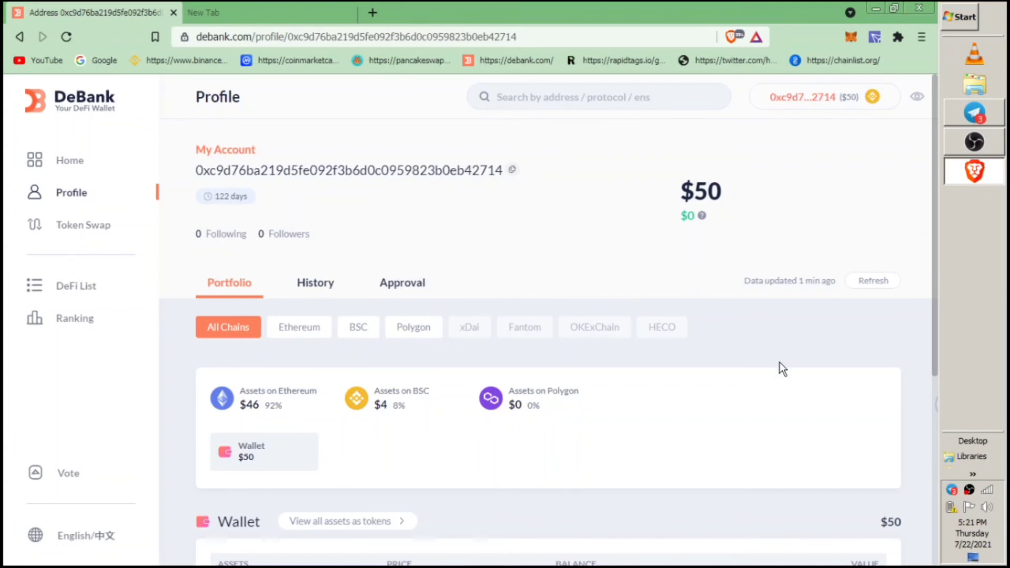
{"action": "left_click", "coordinate": [954, 452]}
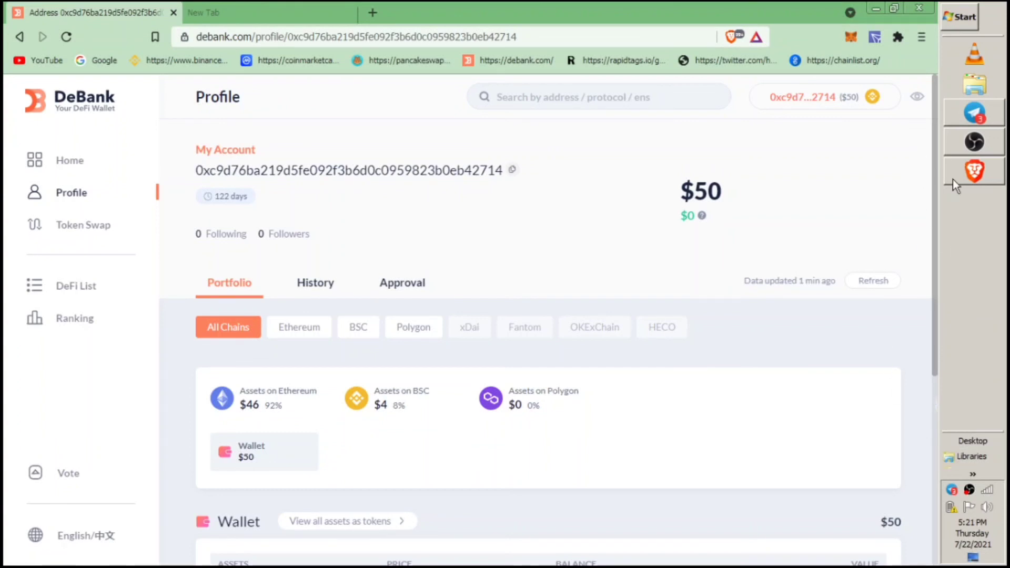
{"action": "left_click", "coordinate": [970, 116]}
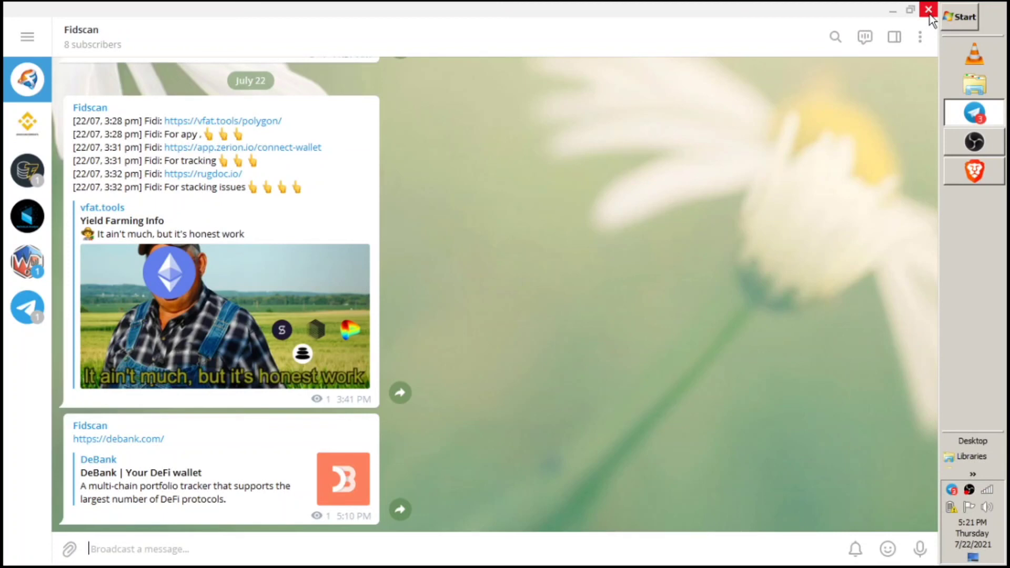
{"action": "left_click", "coordinate": [975, 142]}
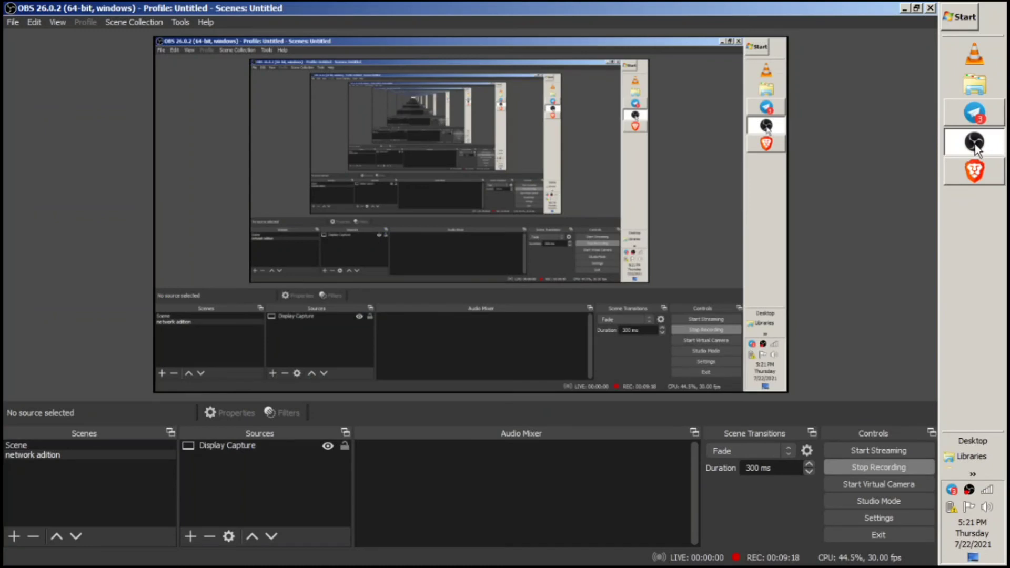
{"action": "left_click", "coordinate": [867, 467]}
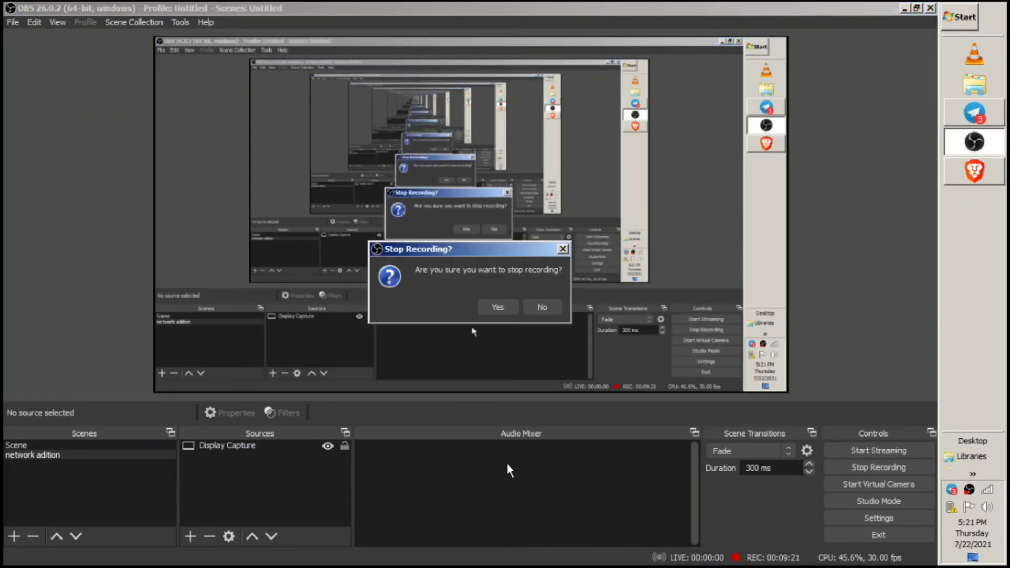
{"action": "left_click", "coordinate": [500, 310]}
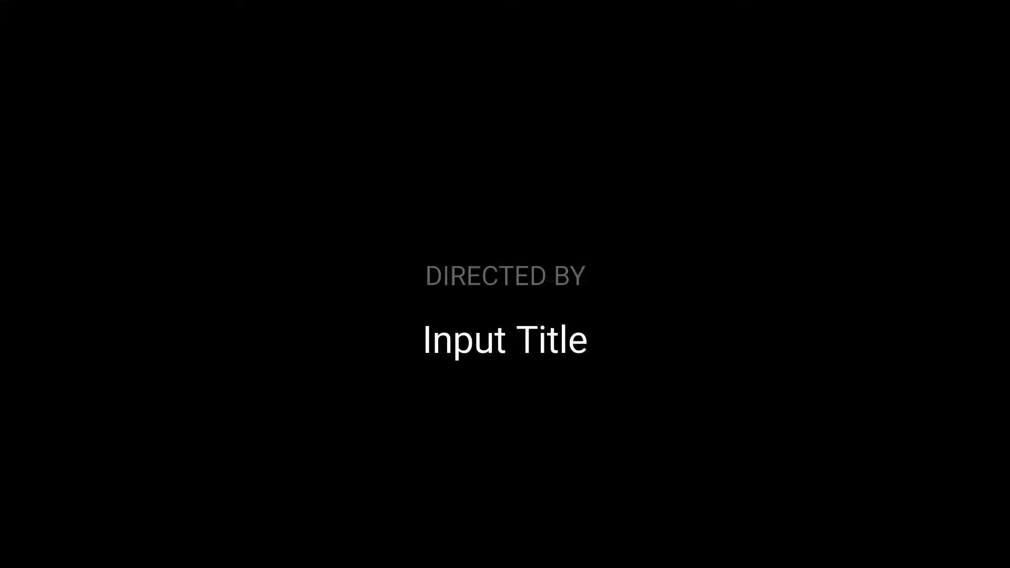